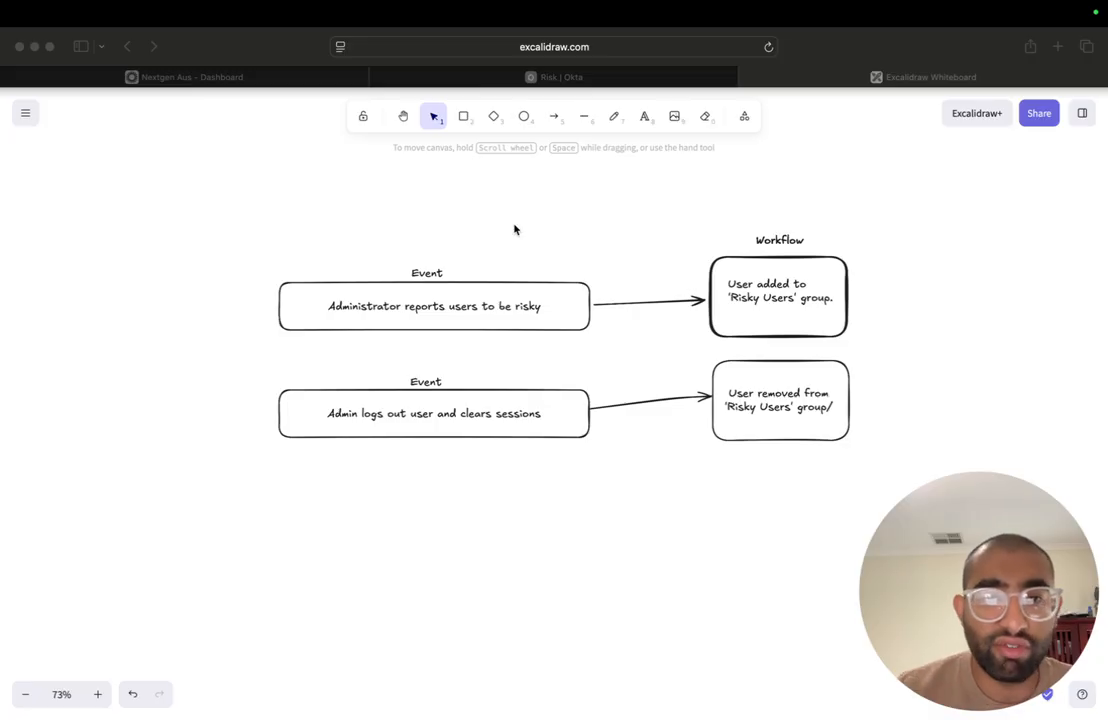
- Draw a diamond on the empty canvas area below the two event-to-workflow flows
scroll(556, 371, "down", 10)
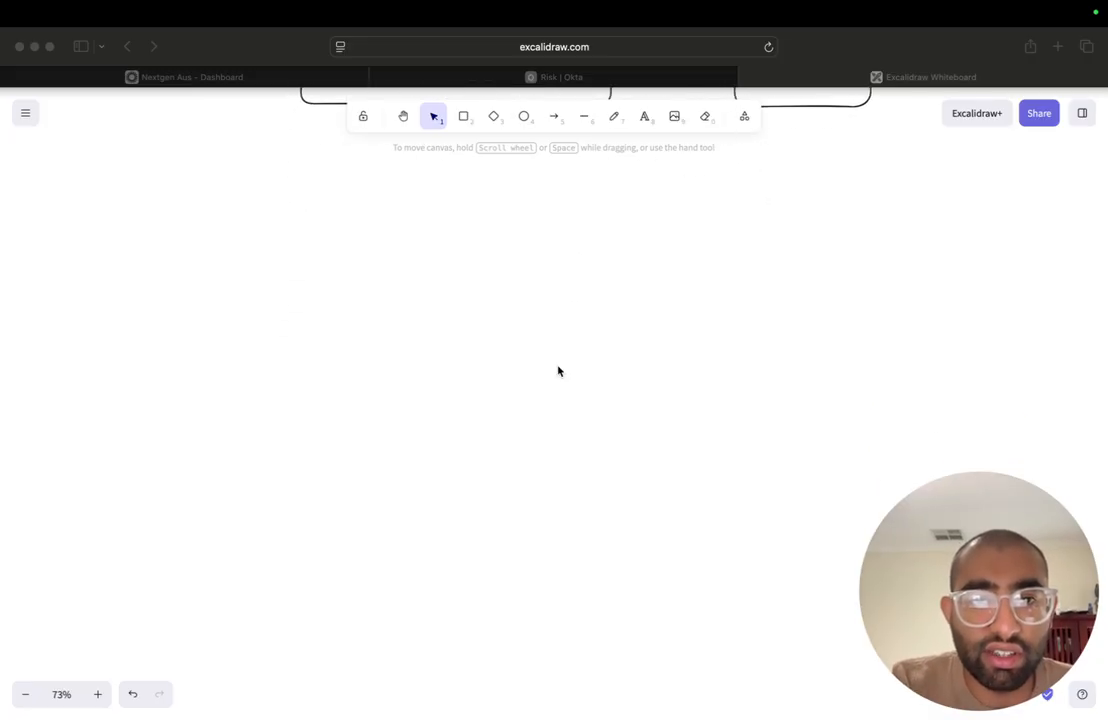
left_click_drag(495, 278, 656, 491)
left_click(493, 116)
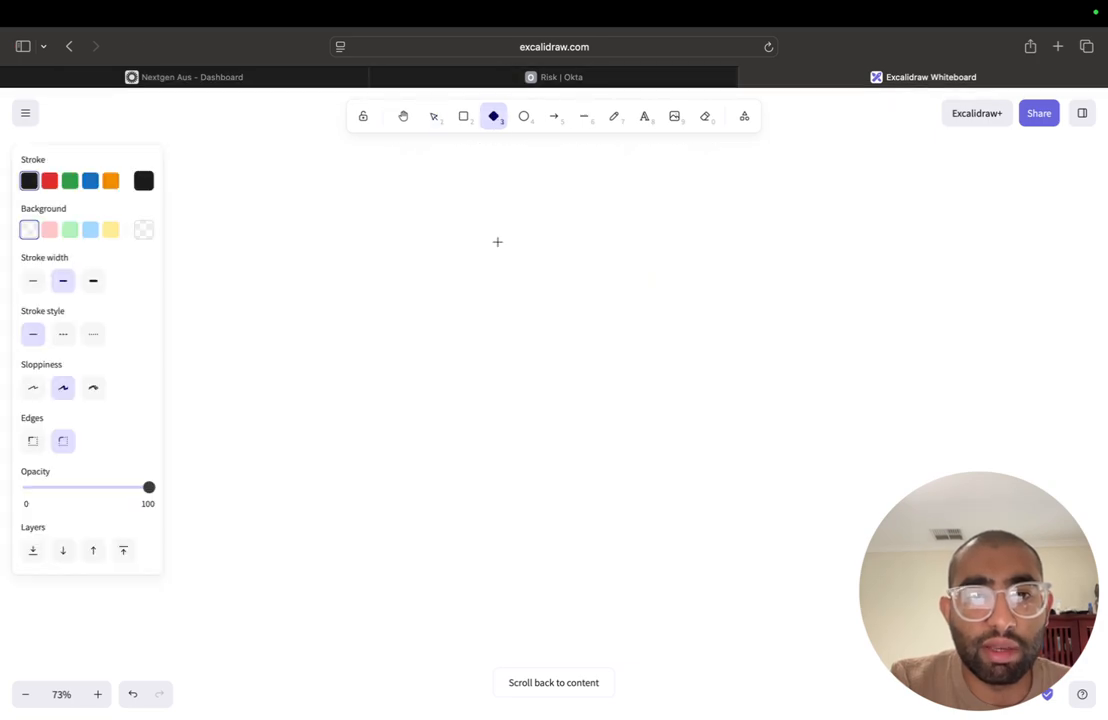
mouse_move(500, 295)
left_mouse_down()
mouse_move(542, 324)
mouse_move(637, 449)
left_mouse_up()
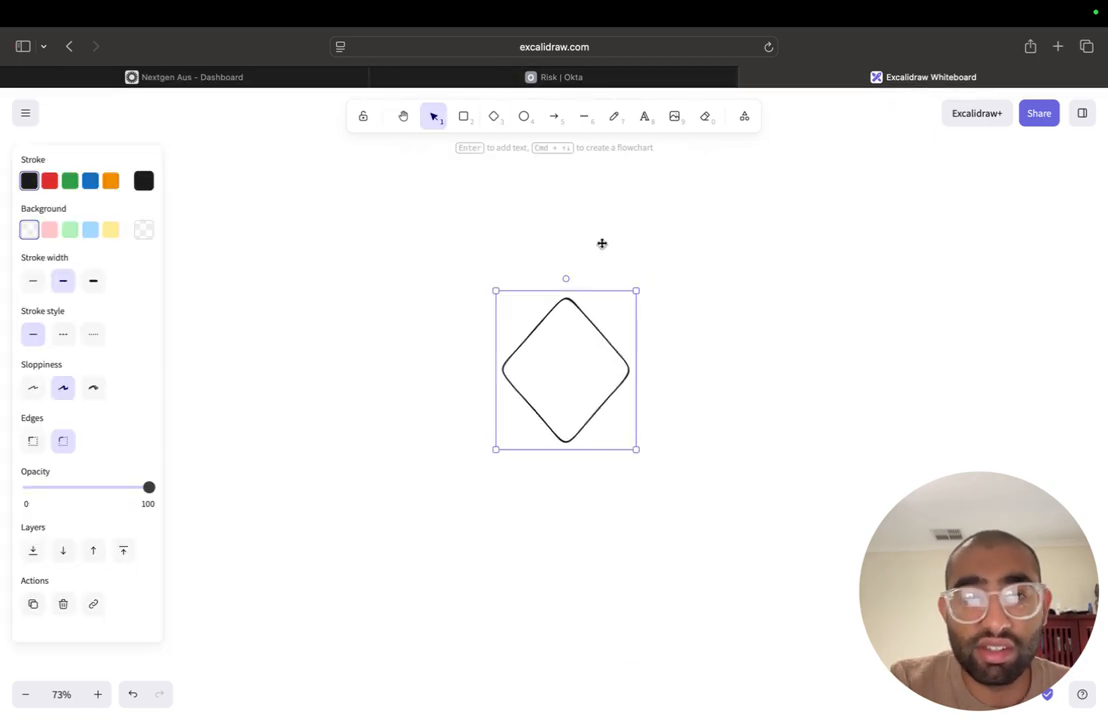
- Sketch a freehand arrow from the diamond's upper right edge to a rounded node and handwrite NS inside it
left_click(612, 118)
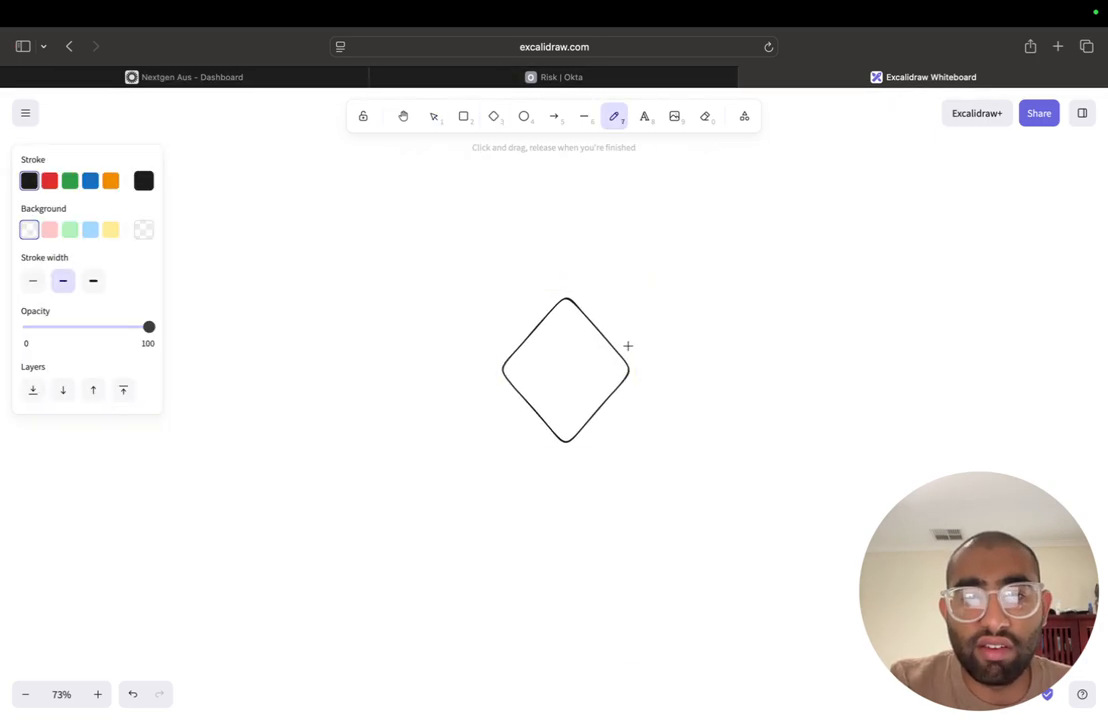
mouse_move(626, 348)
left_mouse_down()
mouse_move(753, 286)
mouse_move(776, 310)
left_mouse_up()
mouse_move(840, 184)
left_mouse_down()
mouse_move(806, 193)
mouse_move(915, 331)
mouse_move(843, 209)
left_mouse_up()
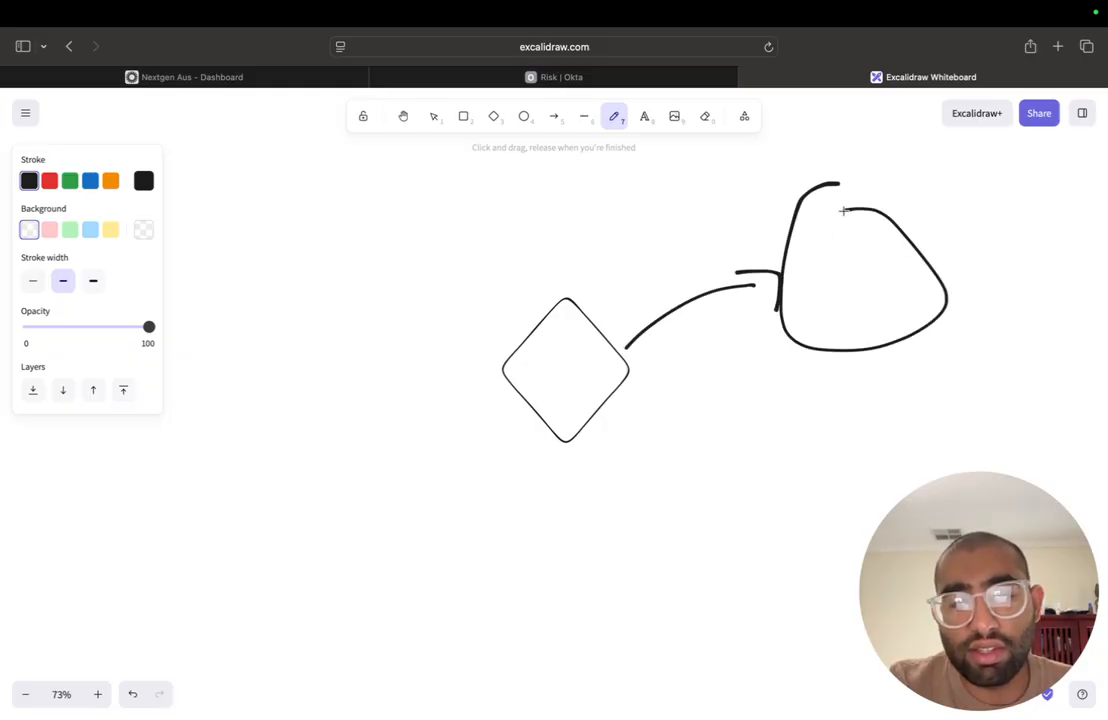
mouse_move(841, 288)
left_mouse_down()
mouse_move(853, 266)
mouse_move(883, 271)
mouse_move(876, 282)
left_mouse_up()
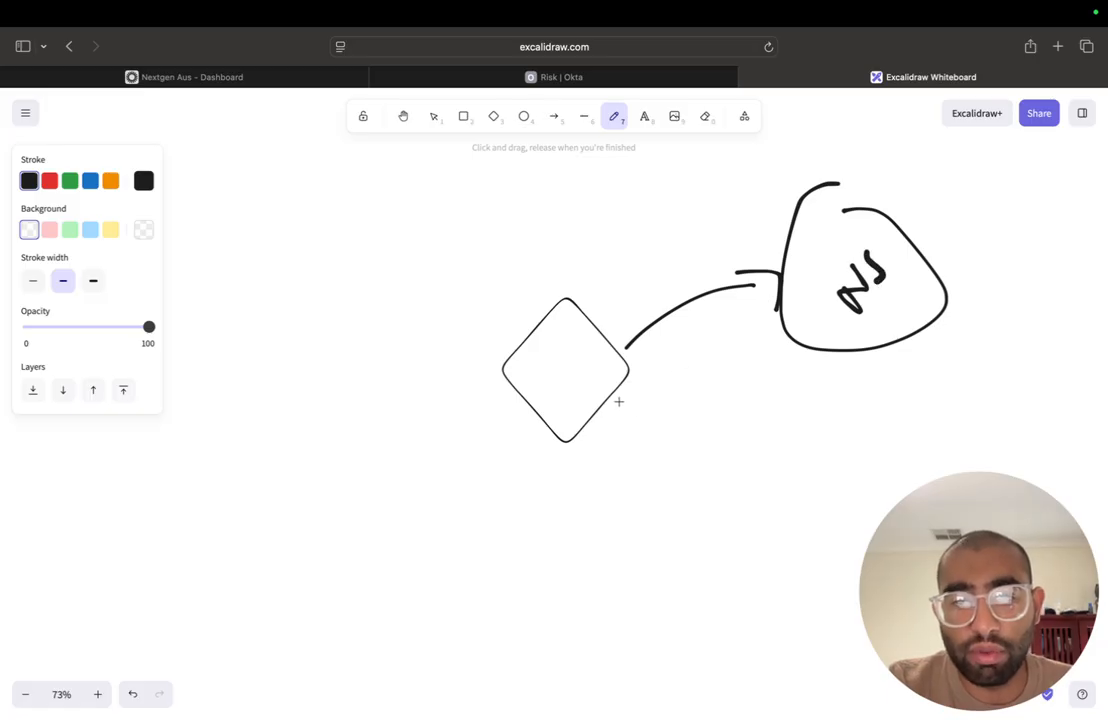
- Sketch a second freehand arrow from the diamond's lower right edge to another rounded node and handwrite its two-letter label inside
mouse_move(614, 398)
left_mouse_down()
mouse_move(717, 453)
mouse_move(700, 470)
mouse_move(838, 510)
left_mouse_up()
left_click_drag(745, 435, 840, 520)
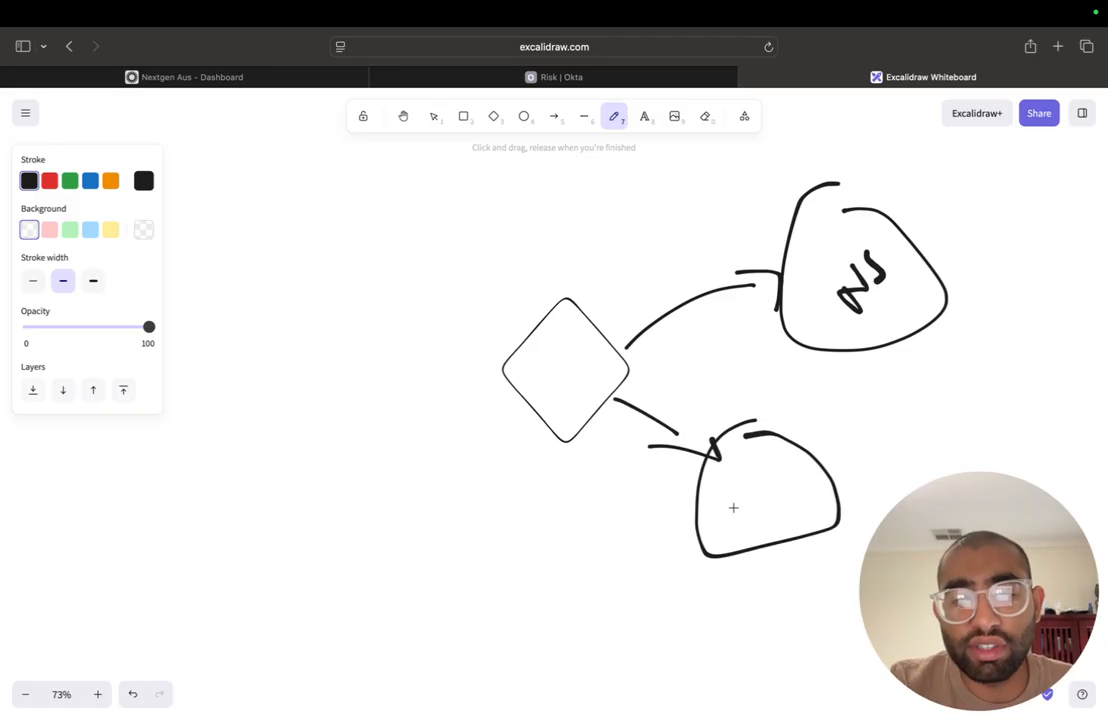
mouse_move(732, 507)
left_mouse_down()
mouse_move(733, 537)
mouse_move(752, 514)
mouse_move(748, 492)
mouse_move(769, 494)
mouse_move(756, 526)
left_mouse_up()
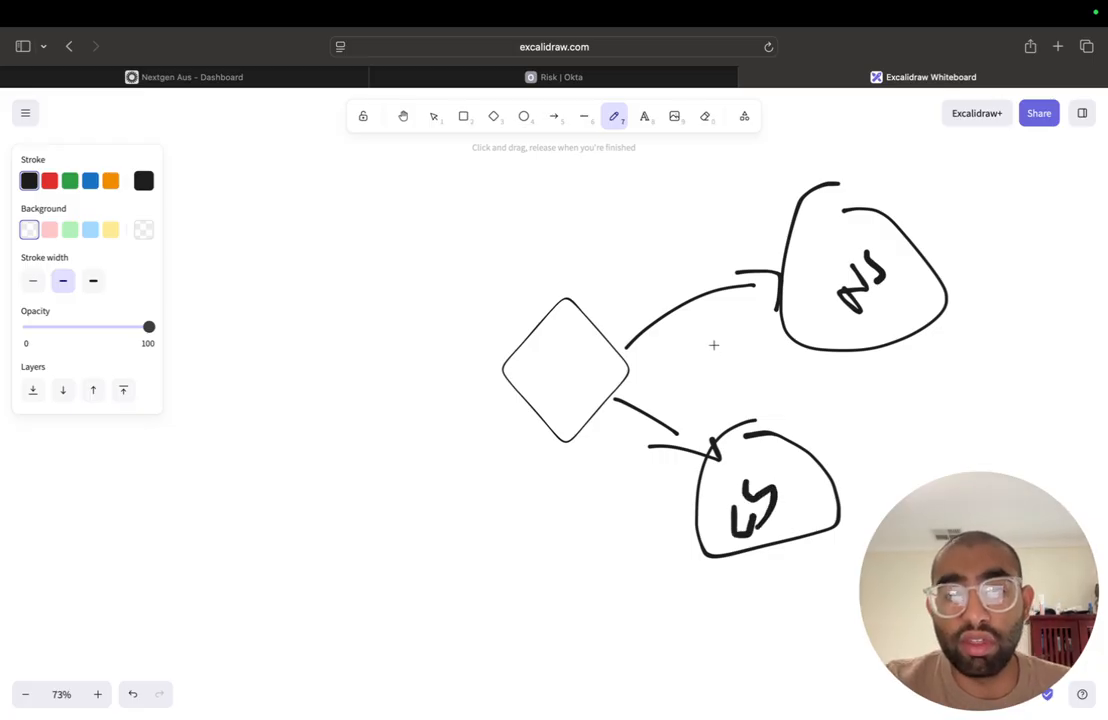
- Handwrite Okta inside the diamond and return to the selection tool
mouse_move(541, 366)
left_mouse_down()
mouse_move(548, 388)
mouse_move(541, 360)
mouse_move(589, 380)
mouse_move(570, 407)
mouse_move(571, 392)
mouse_move(590, 400)
mouse_move(591, 387)
mouse_move(608, 387)
left_mouse_up()
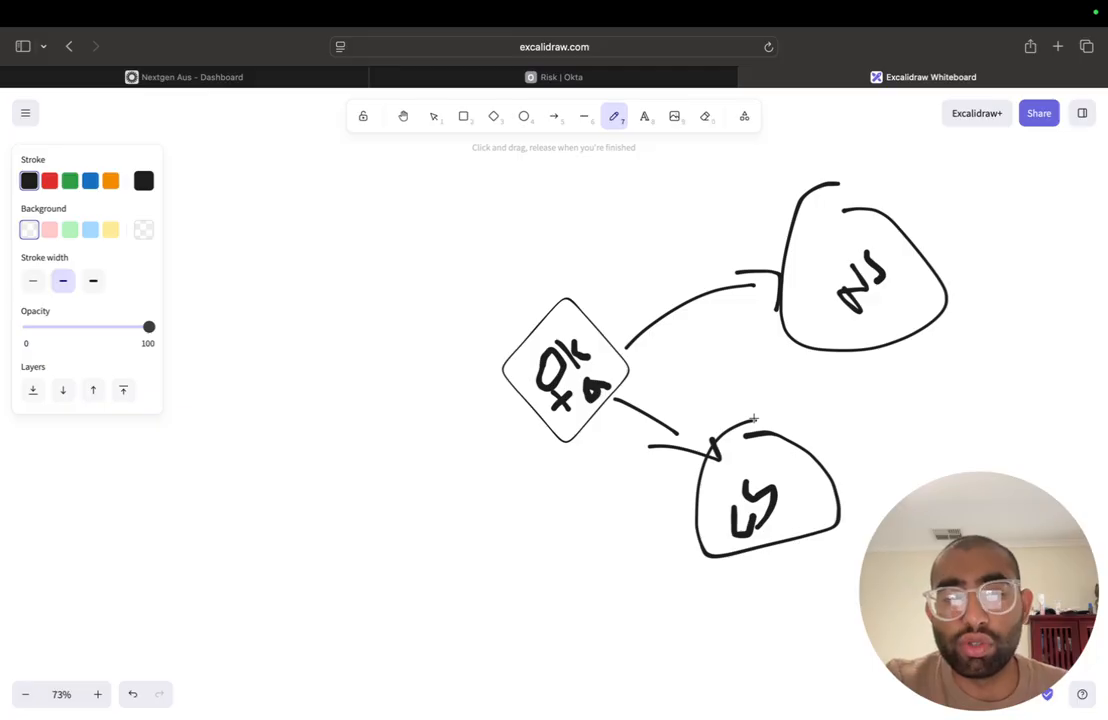
left_click_drag(754, 418, 742, 425)
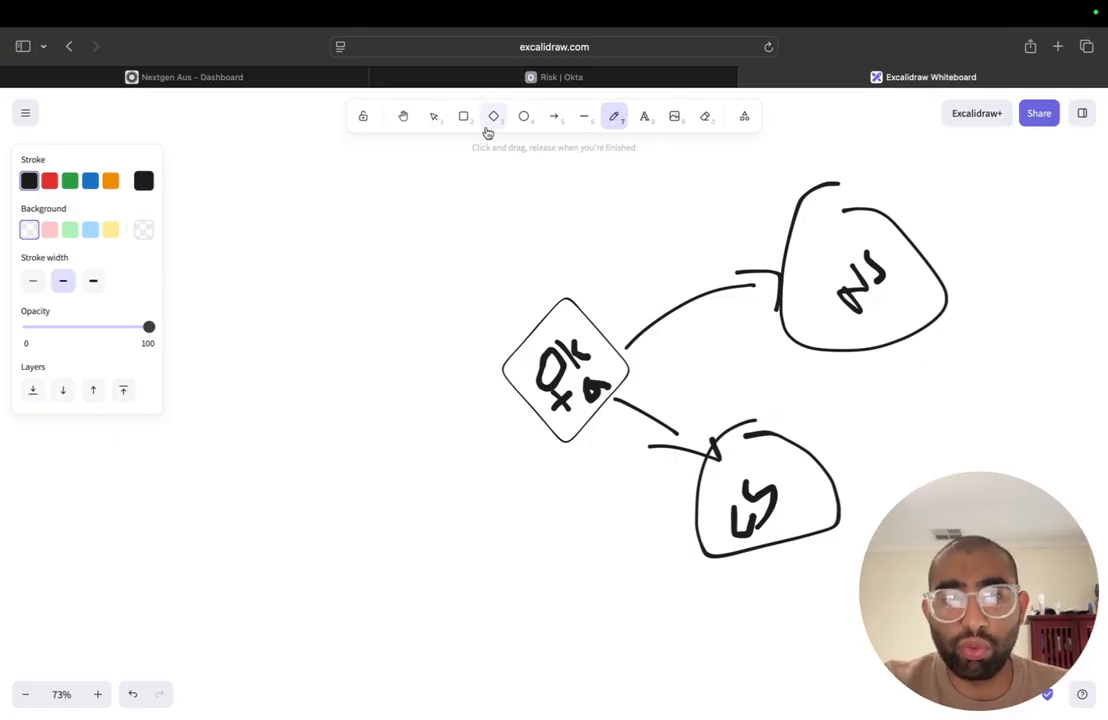
left_click(434, 117)
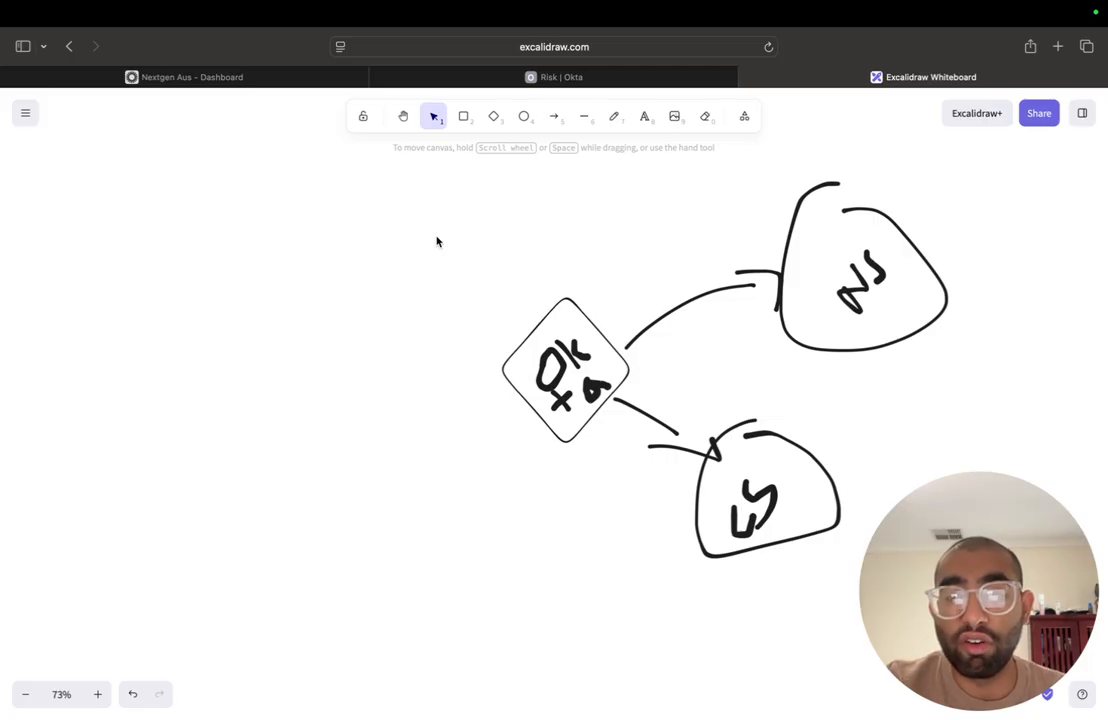
- Review the flowchart of the two admin events and the workflows that add users to or remove them from the Risky Users group
scroll(436, 241, "up", 10)
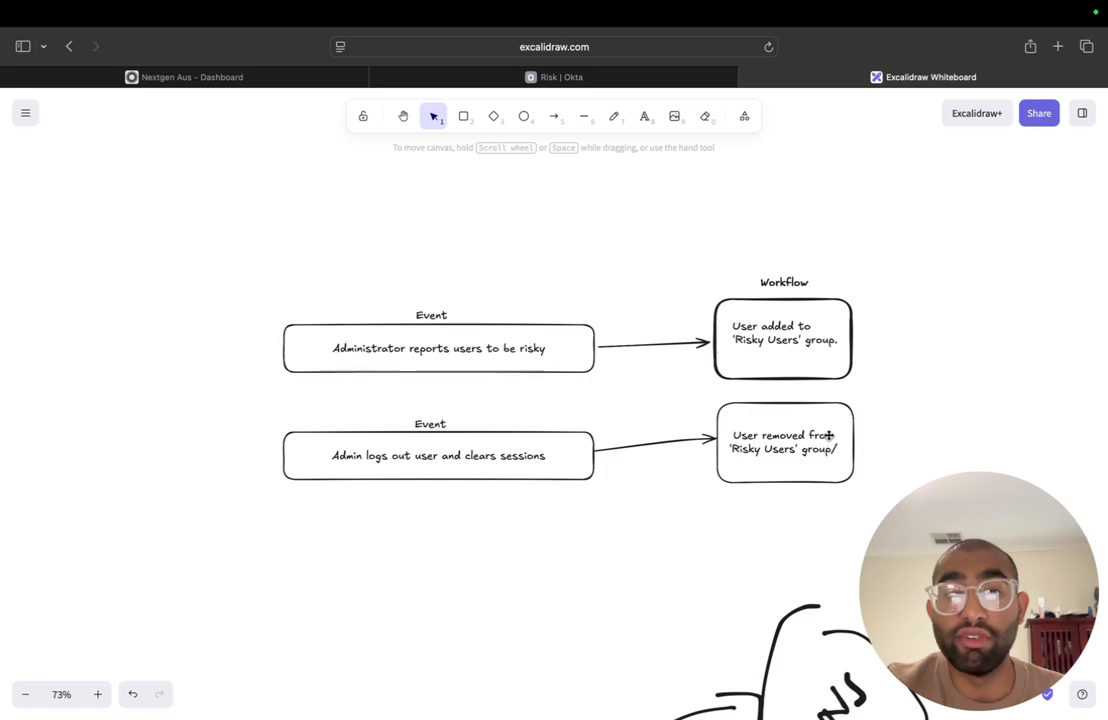
scroll(829, 435, "down", 2)
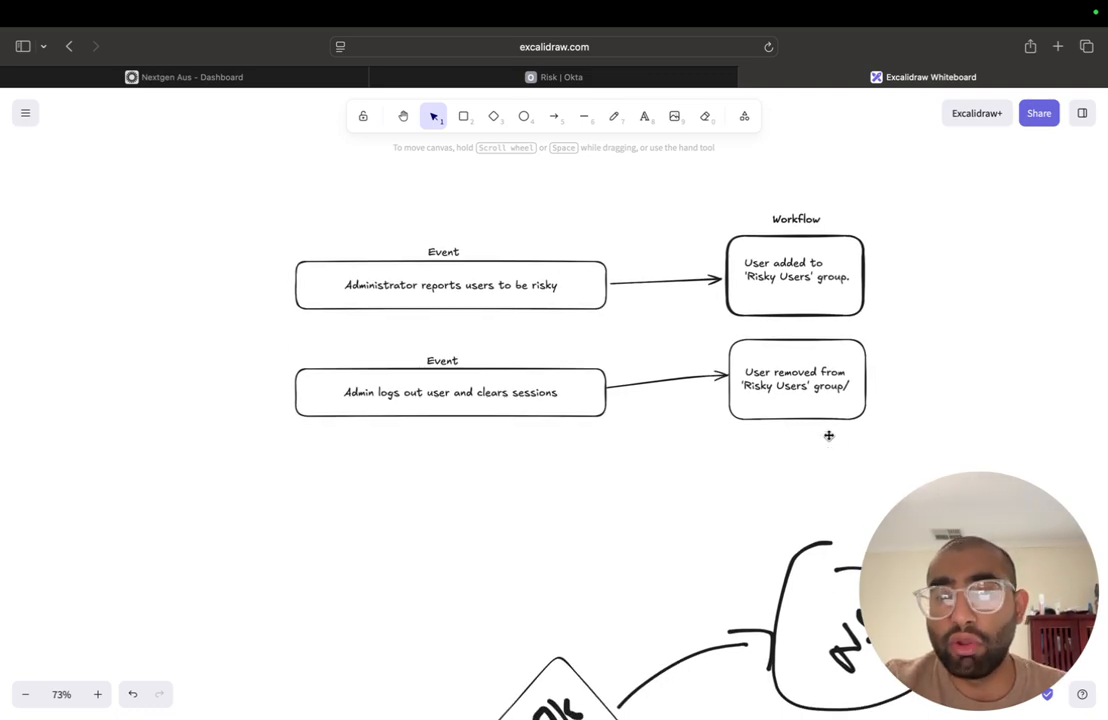
scroll(829, 435, "up", 2)
scroll(829, 435, "up", 2)
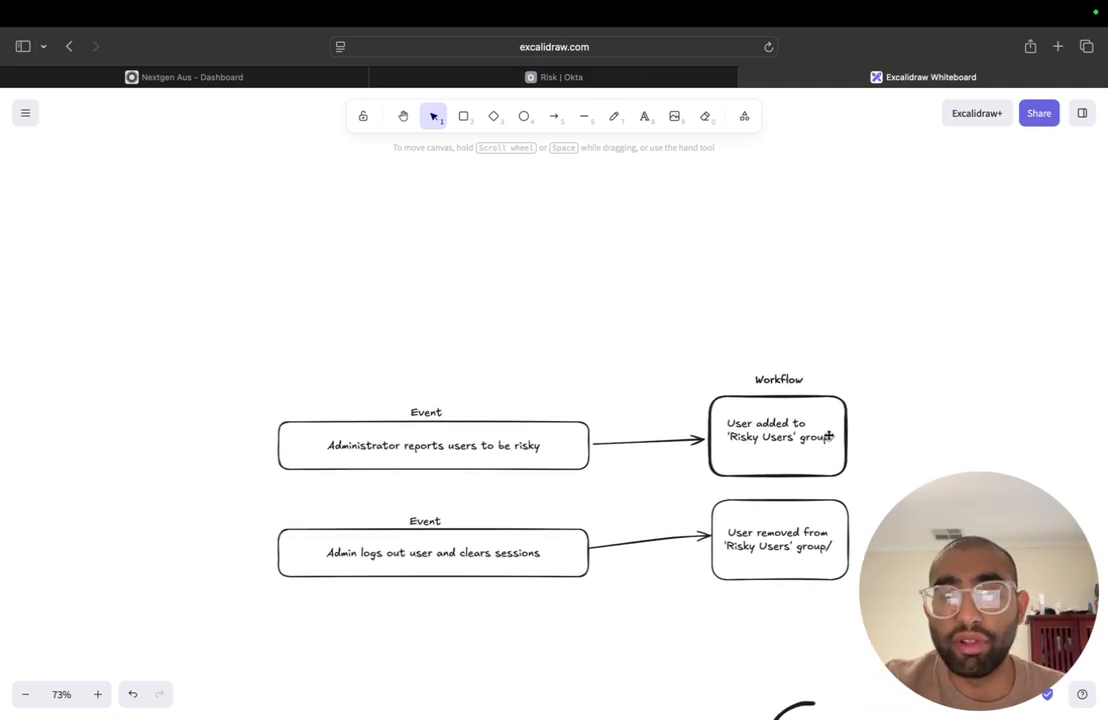
scroll(828, 435, "up", 1)
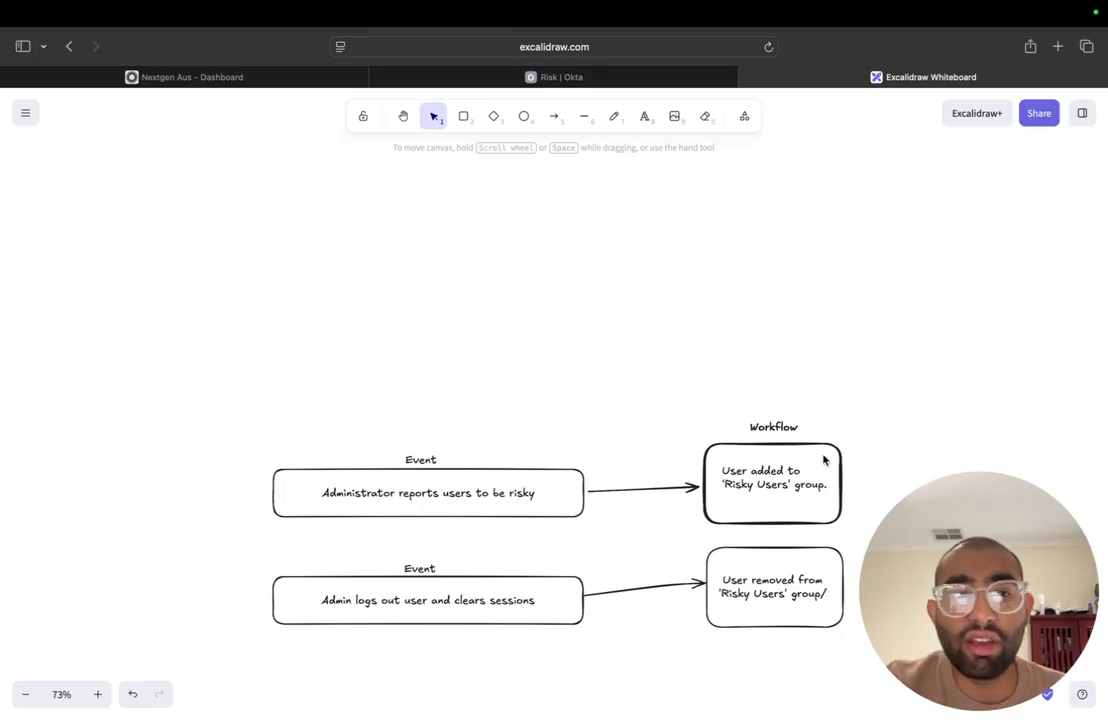
scroll(824, 459, "down", 1)
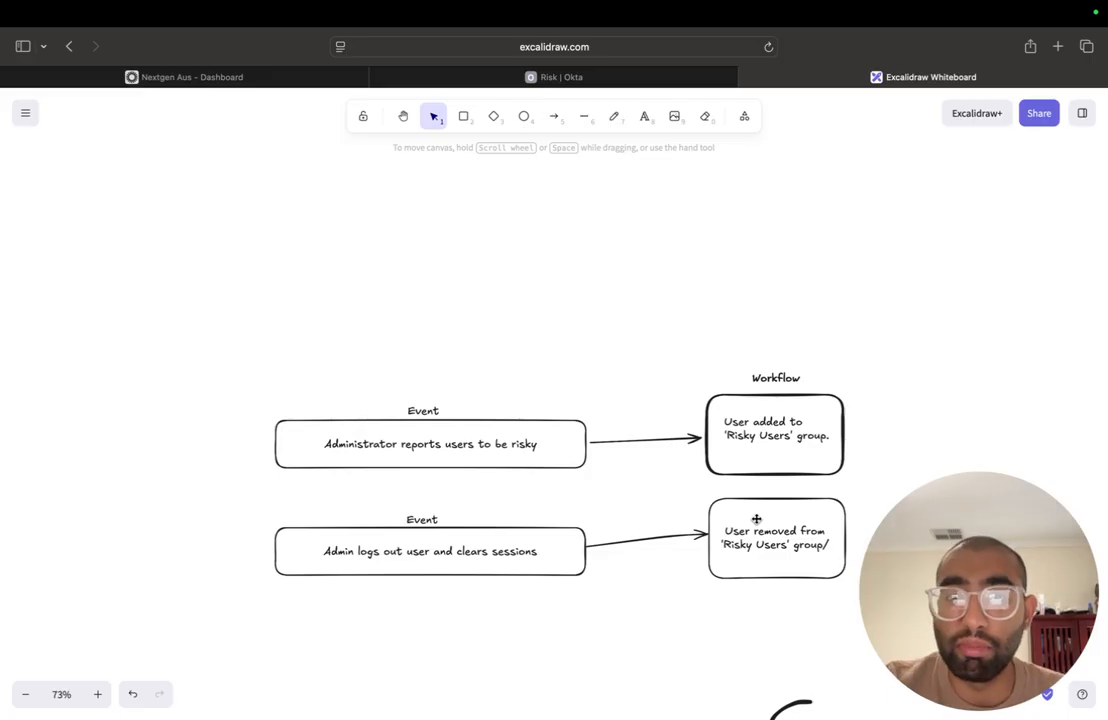
- Switch to the Okta Admin Console, open the Entity Risk Policy, and examine its rules
left_click(163, 77)
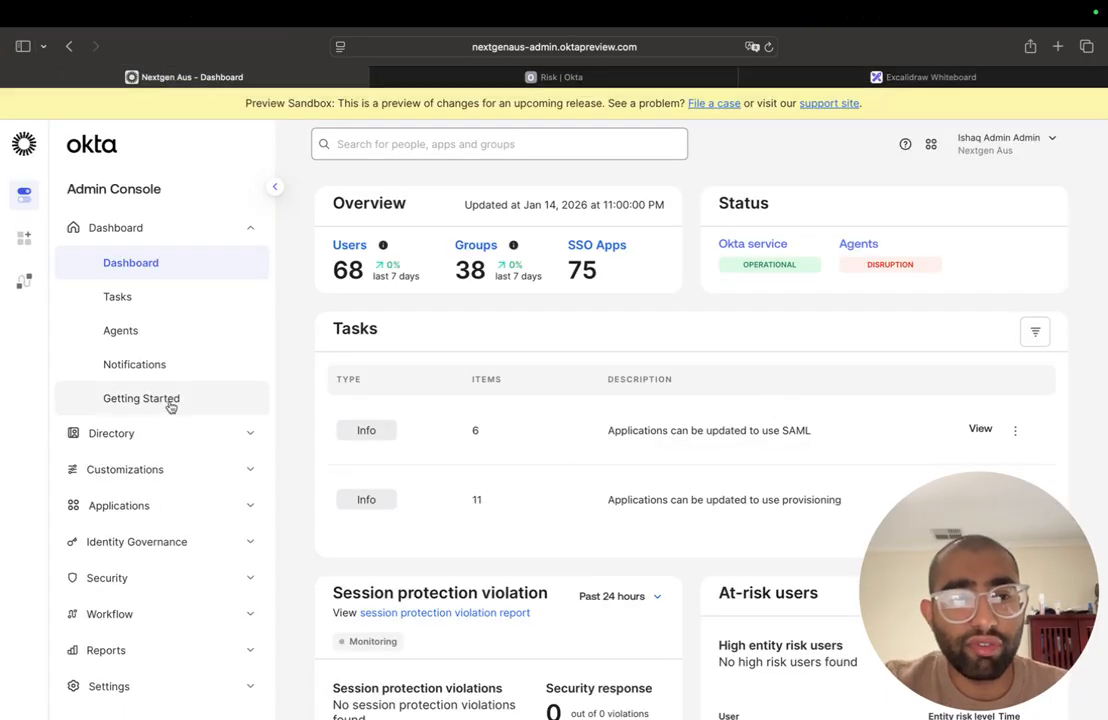
left_click(191, 576)
scroll(191, 576, "down", 5)
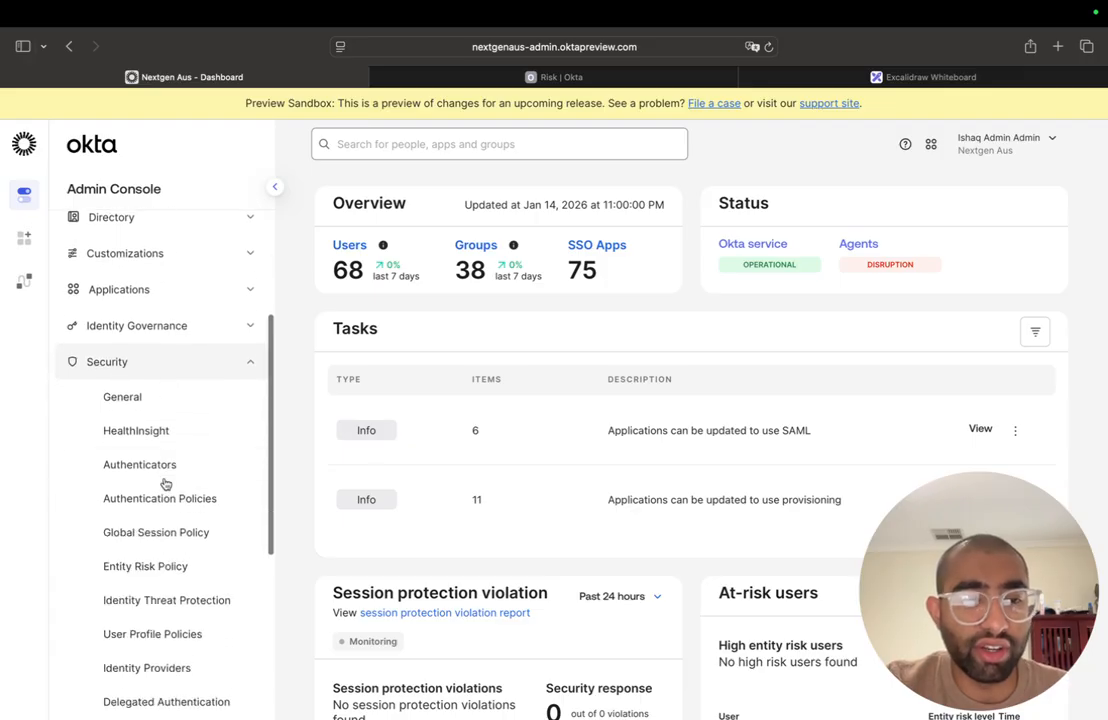
left_click(173, 564)
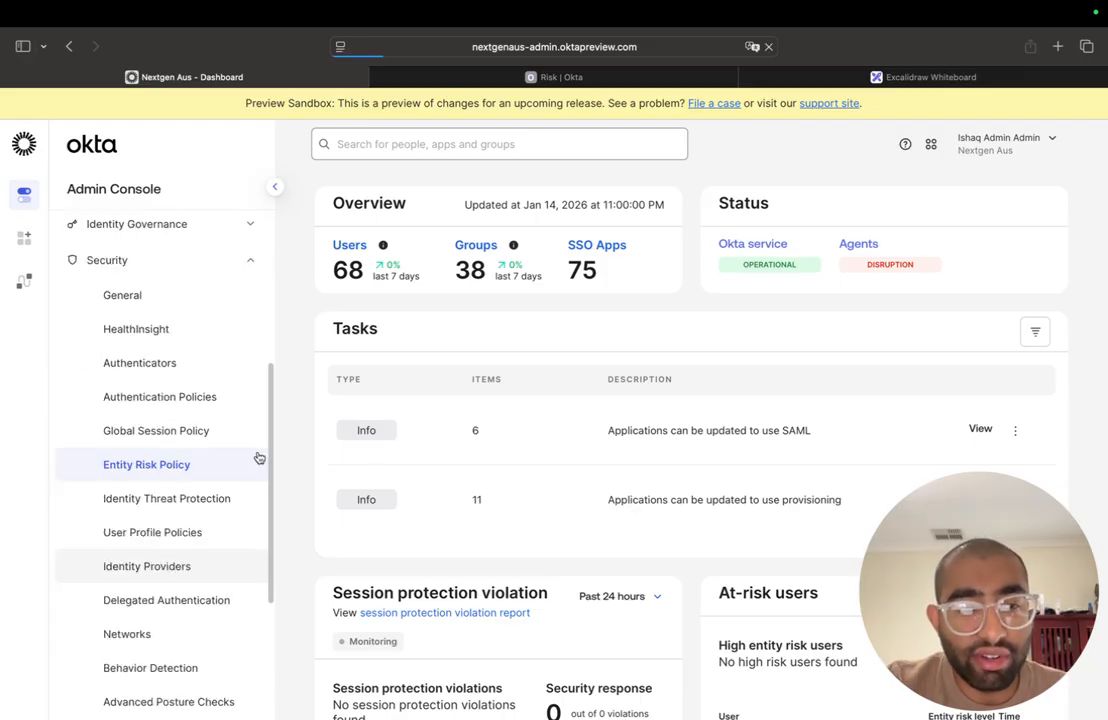
scroll(547, 425, "down", 2)
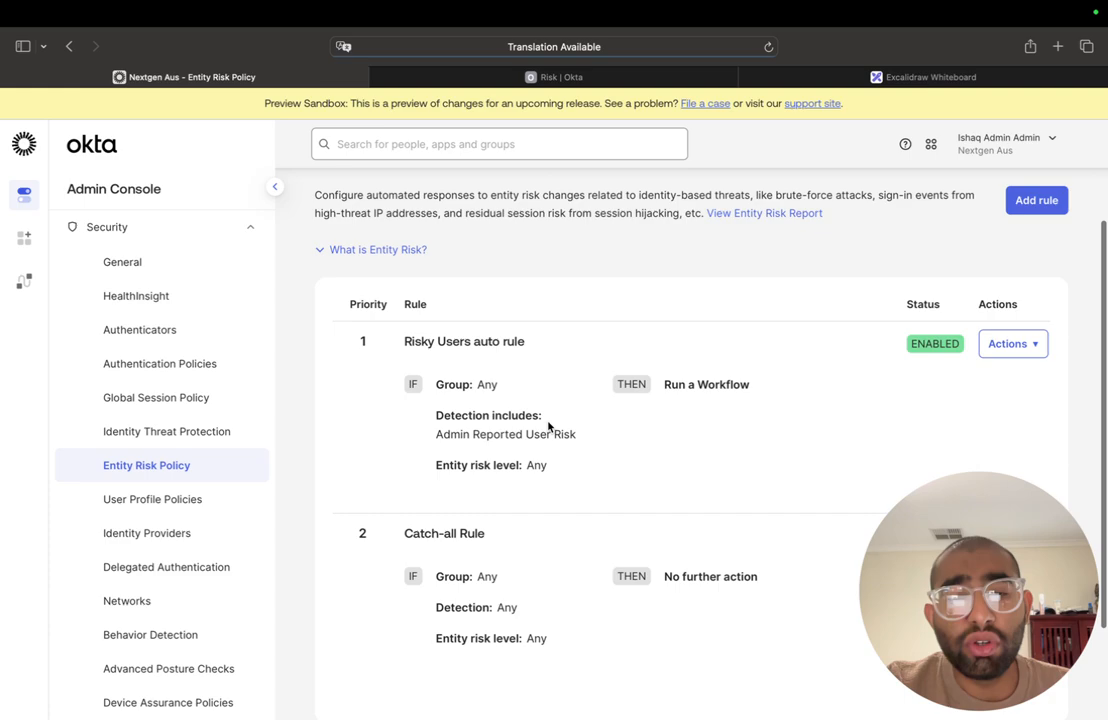
scroll(782, 358, "down", 1)
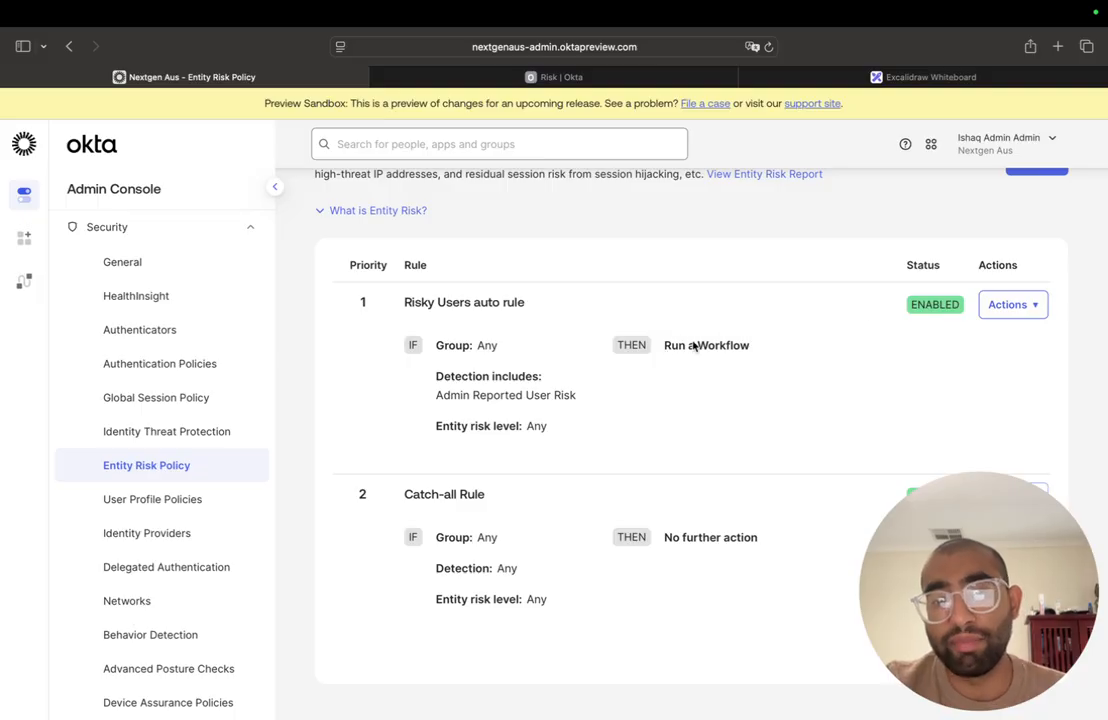
- Inspect the Risky Users auto rule's detections, available detection options and triggered workflow, and close it without saving
left_click(1006, 304)
left_click(999, 335)
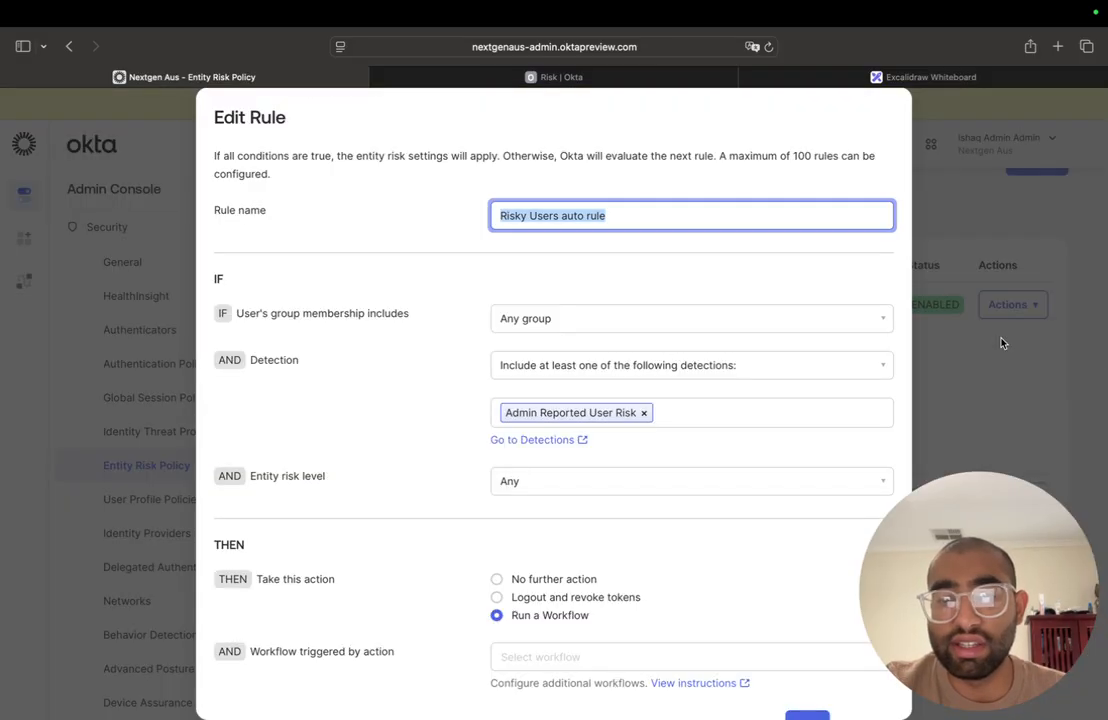
scroll(727, 379, "down", 1)
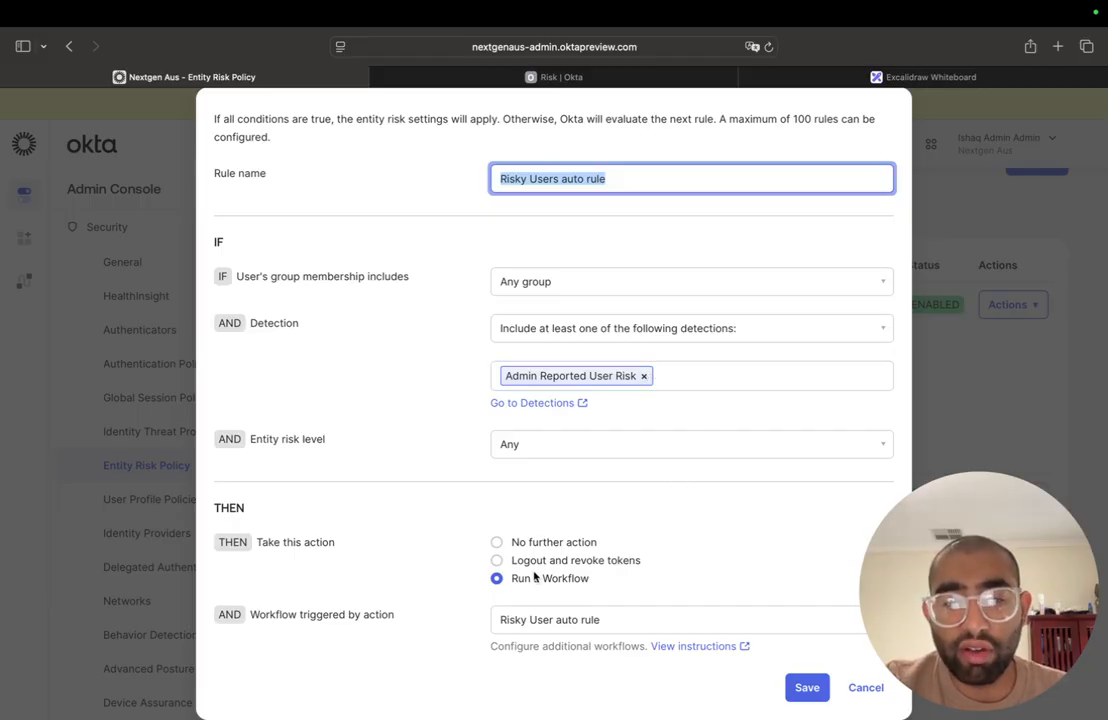
left_click_drag(885, 600, 894, 452)
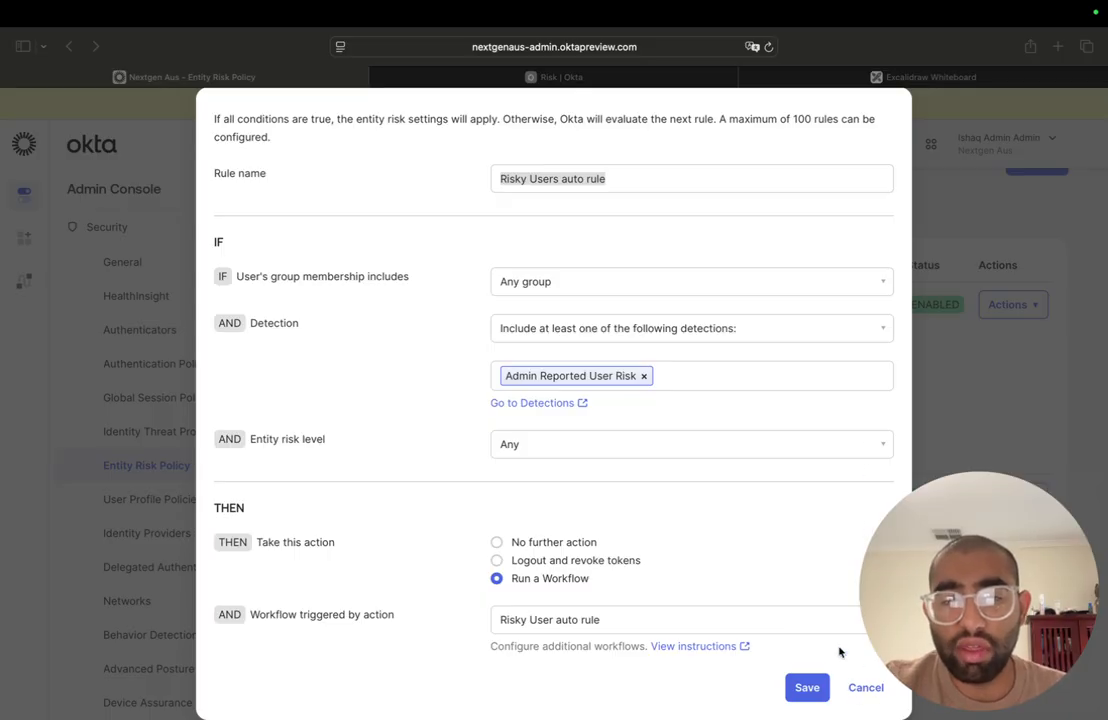
left_click(663, 376)
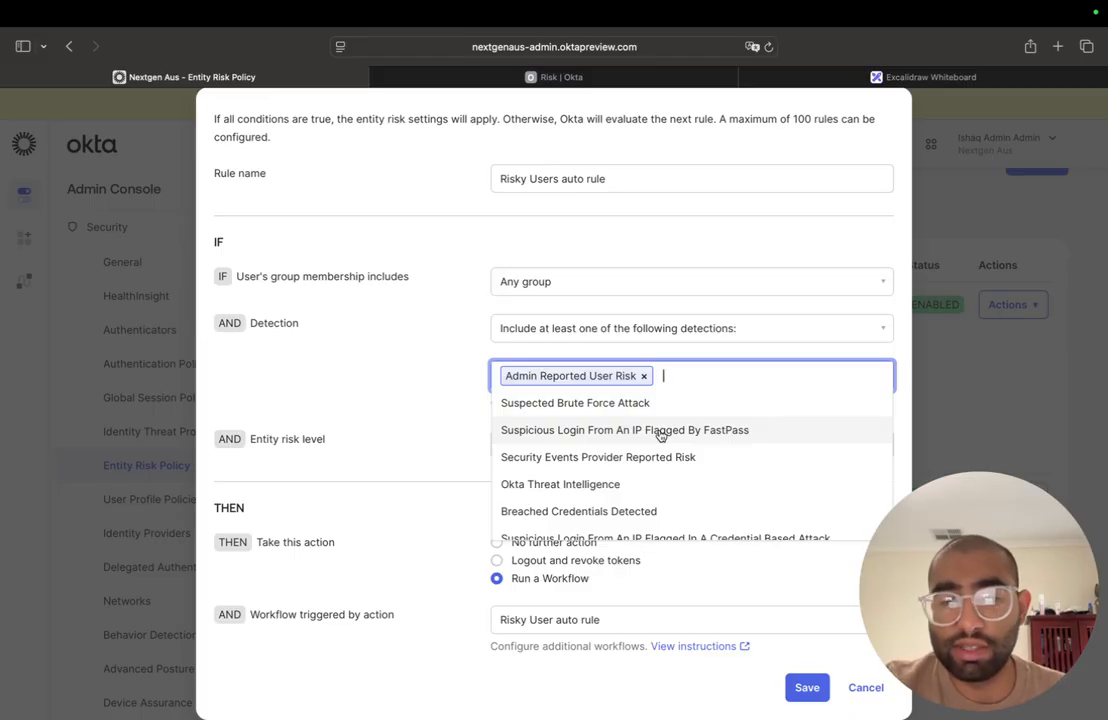
left_click(382, 402)
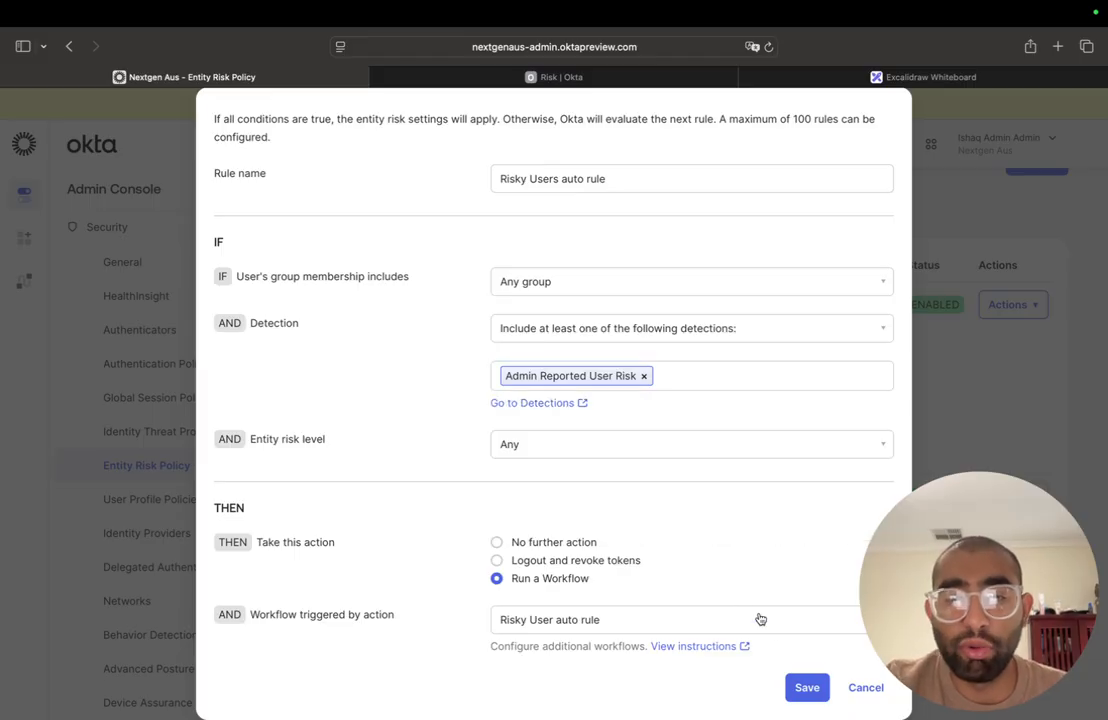
left_click(859, 693)
left_click(859, 688)
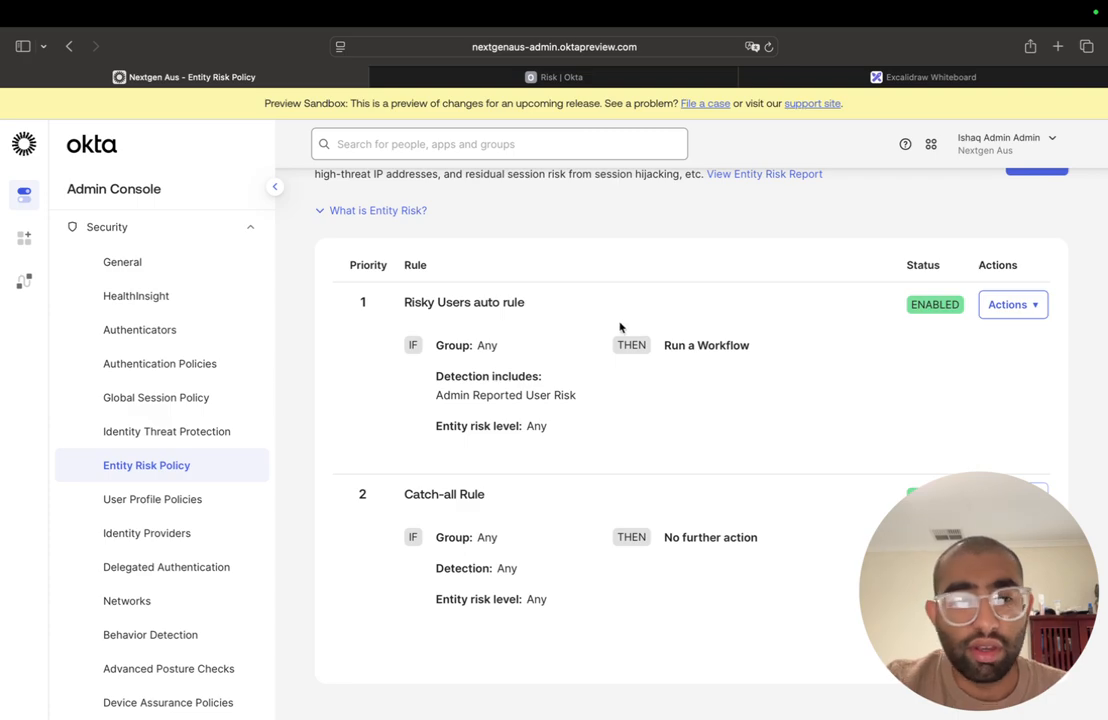
- Search the People directory for the test user by first name and open the matching cyberlab-au.com user's profile
scroll(124, 420, "up", 3)
scroll(156, 294, "up", 2)
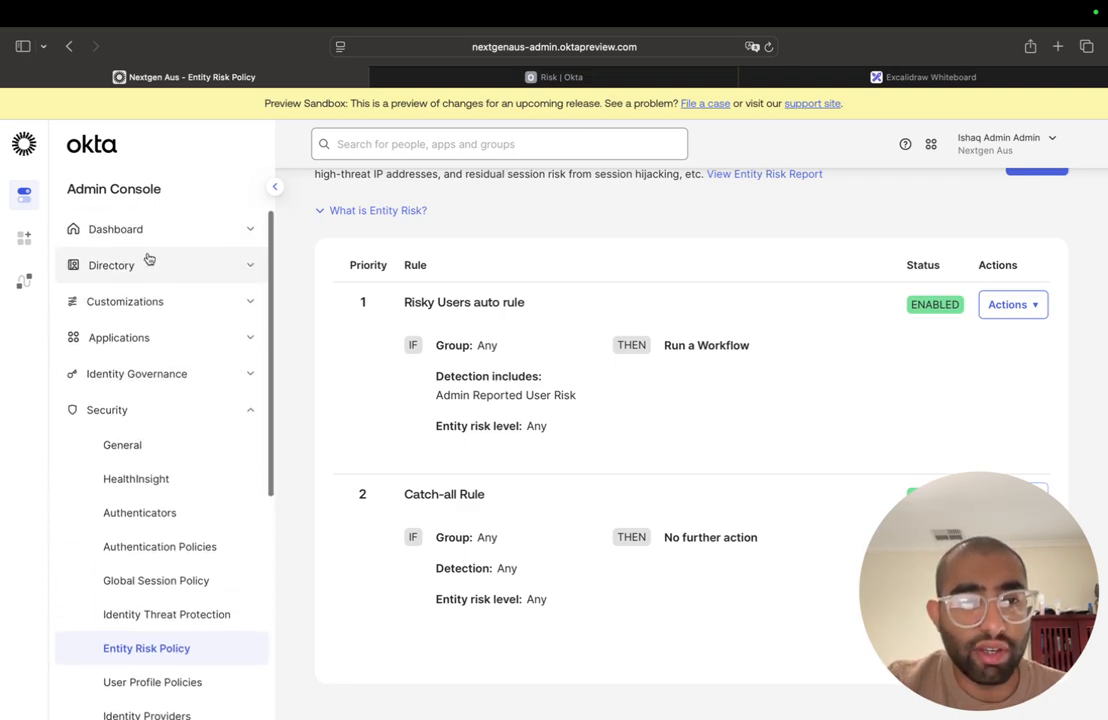
left_click(158, 272)
left_click(169, 301)
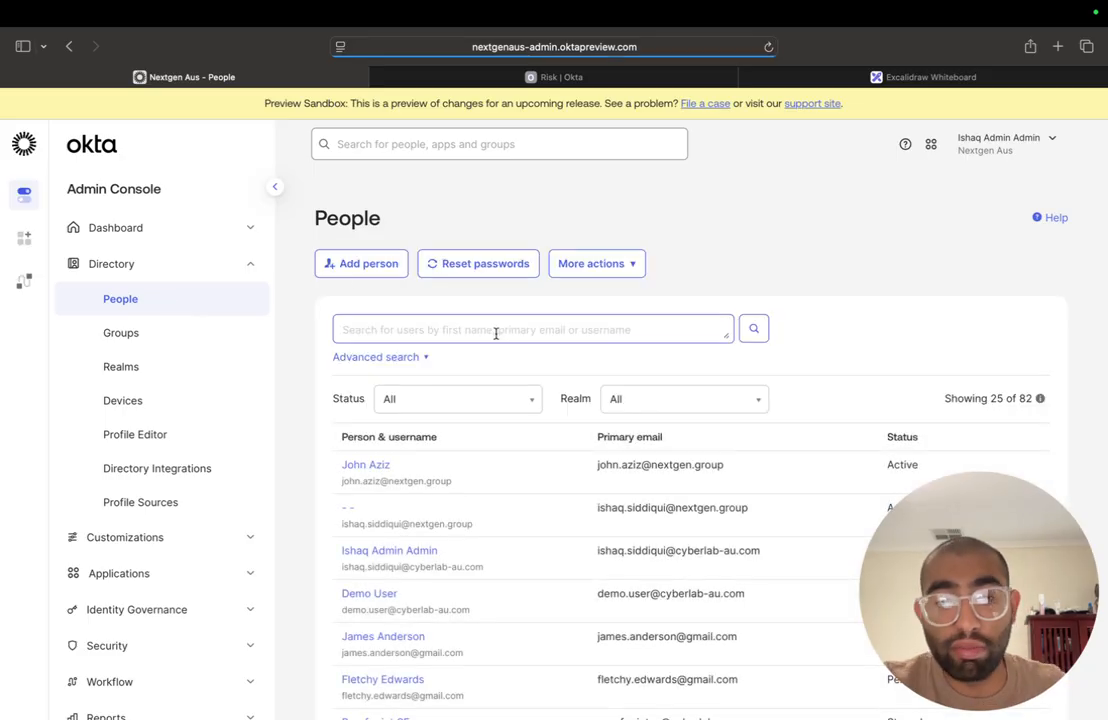
left_click(497, 331)
type("jop")
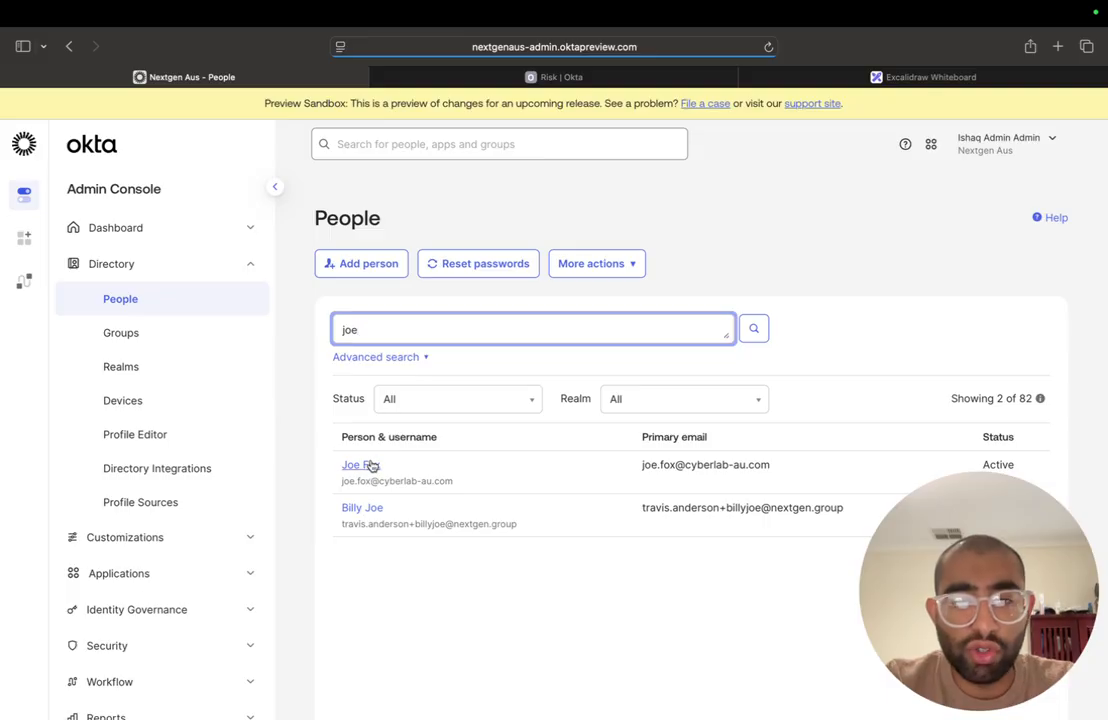
left_click(366, 468)
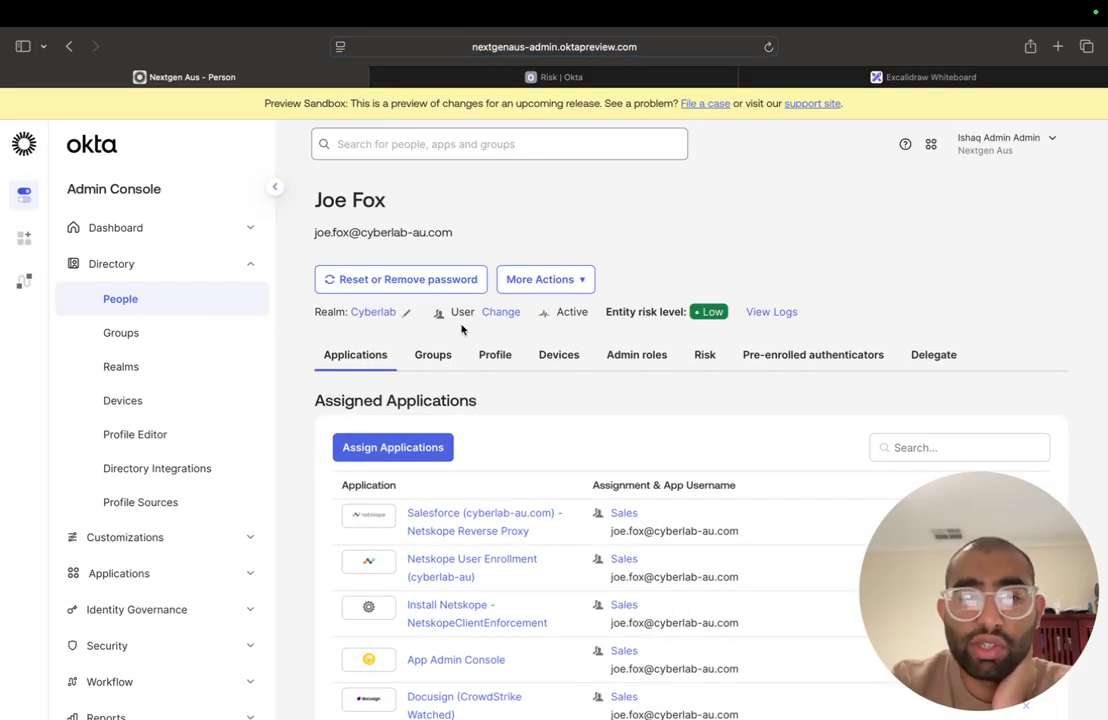
- Check the user's group memberships and elevate the user's entity risk level to high
left_click(430, 354)
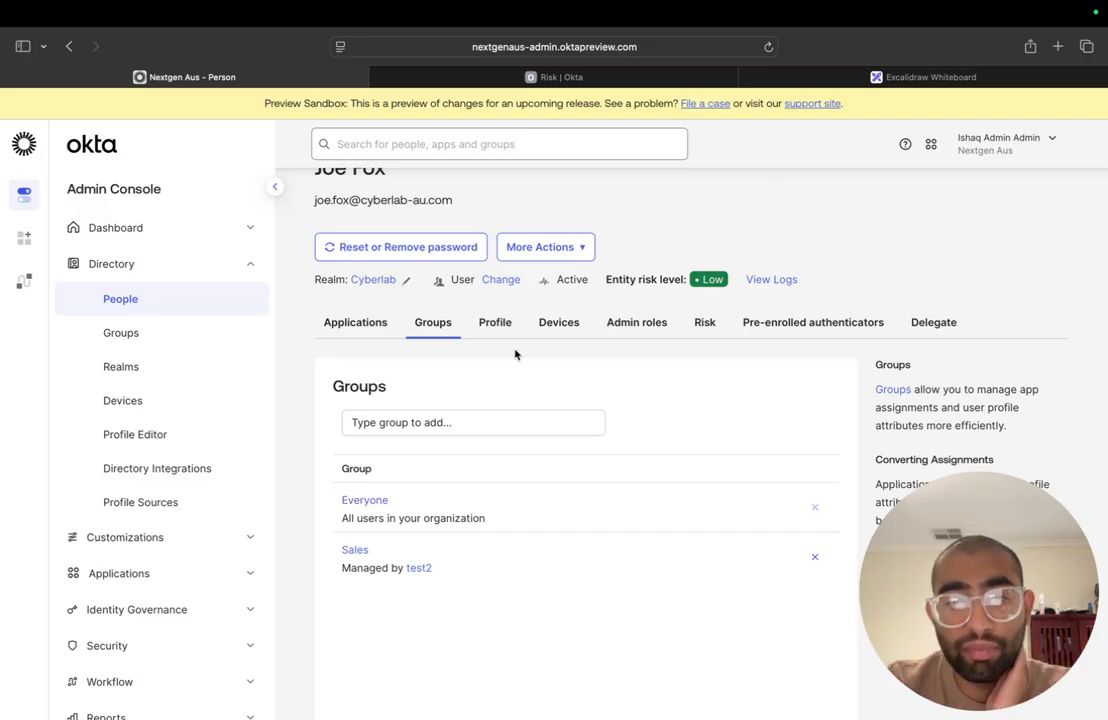
left_click(538, 250)
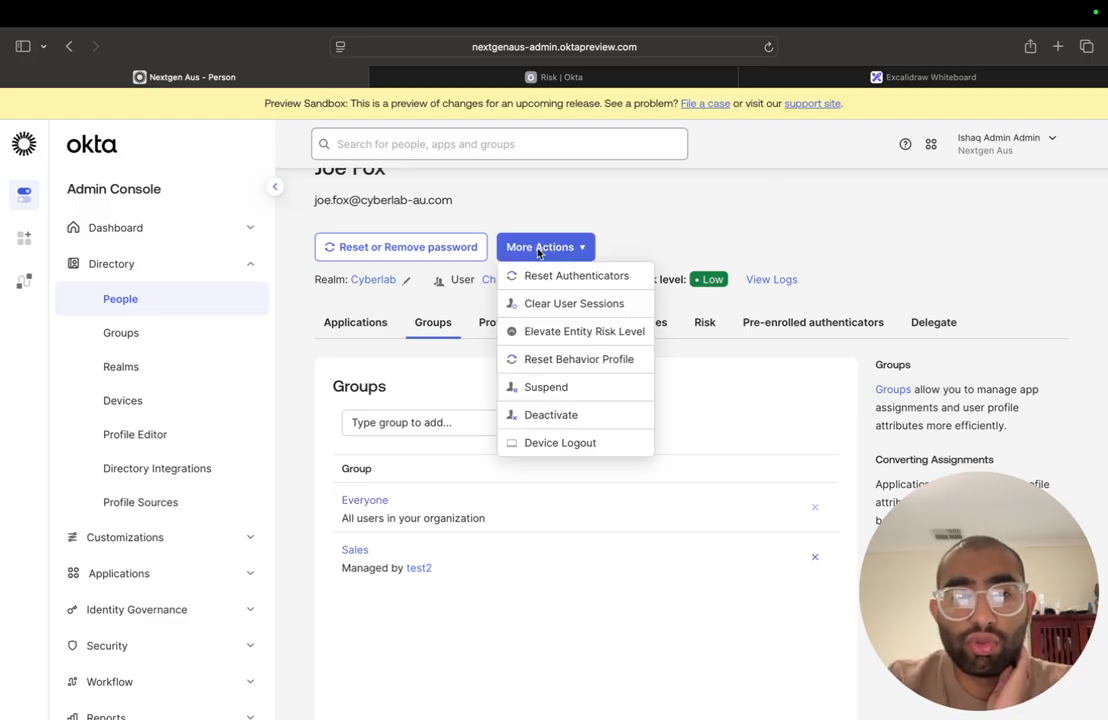
left_click(576, 334)
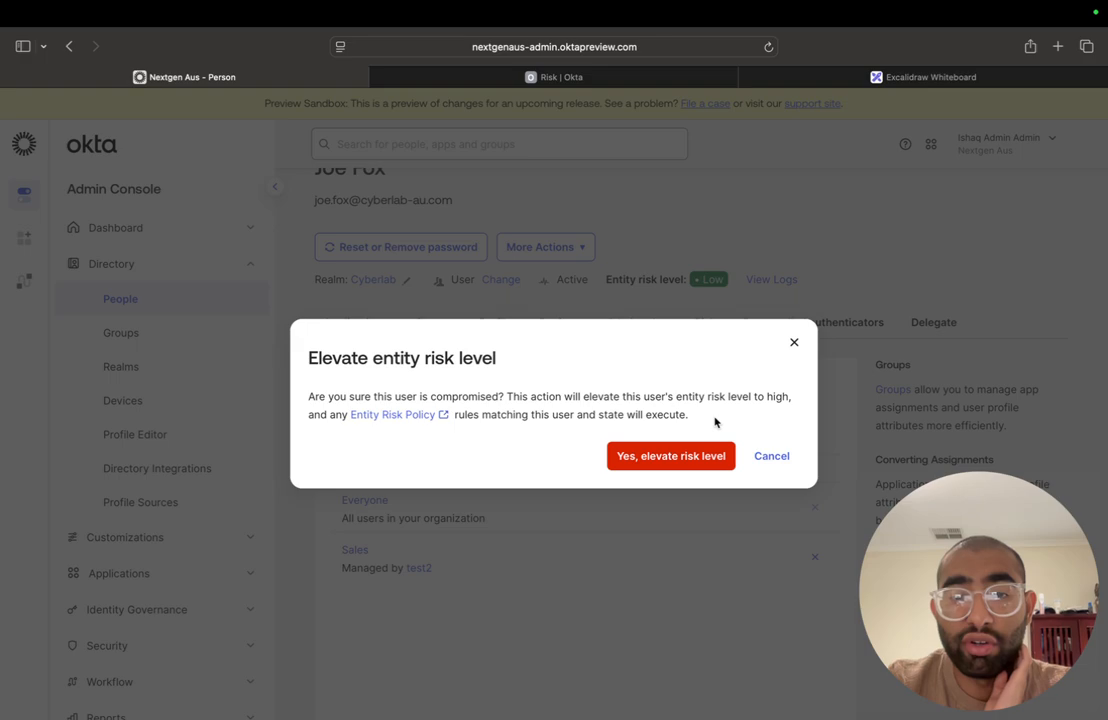
left_click(690, 455)
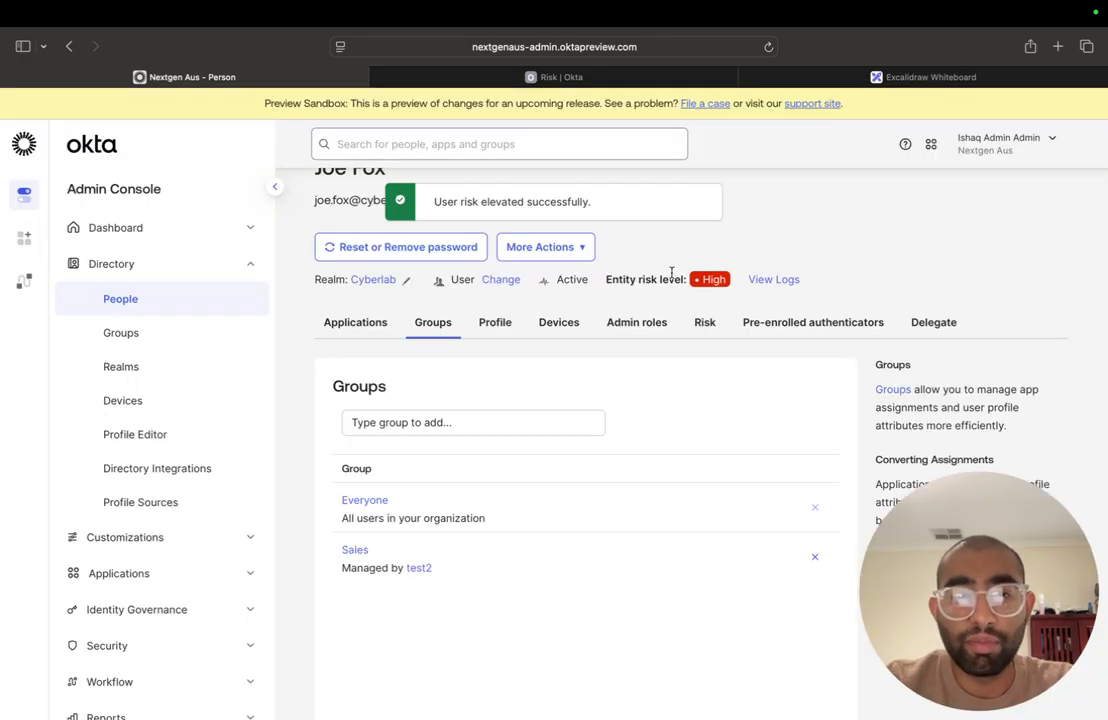
- Reload the user's profile page and recheck the user's group memberships
scroll(602, 250, "up", 1)
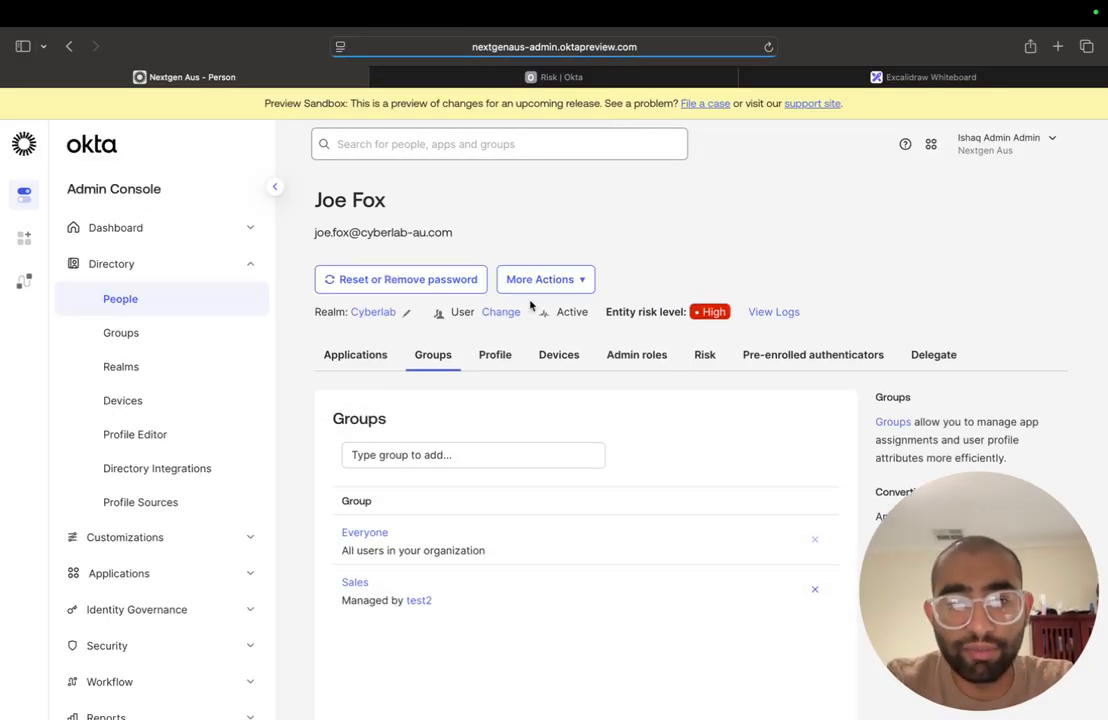
key("super+r")
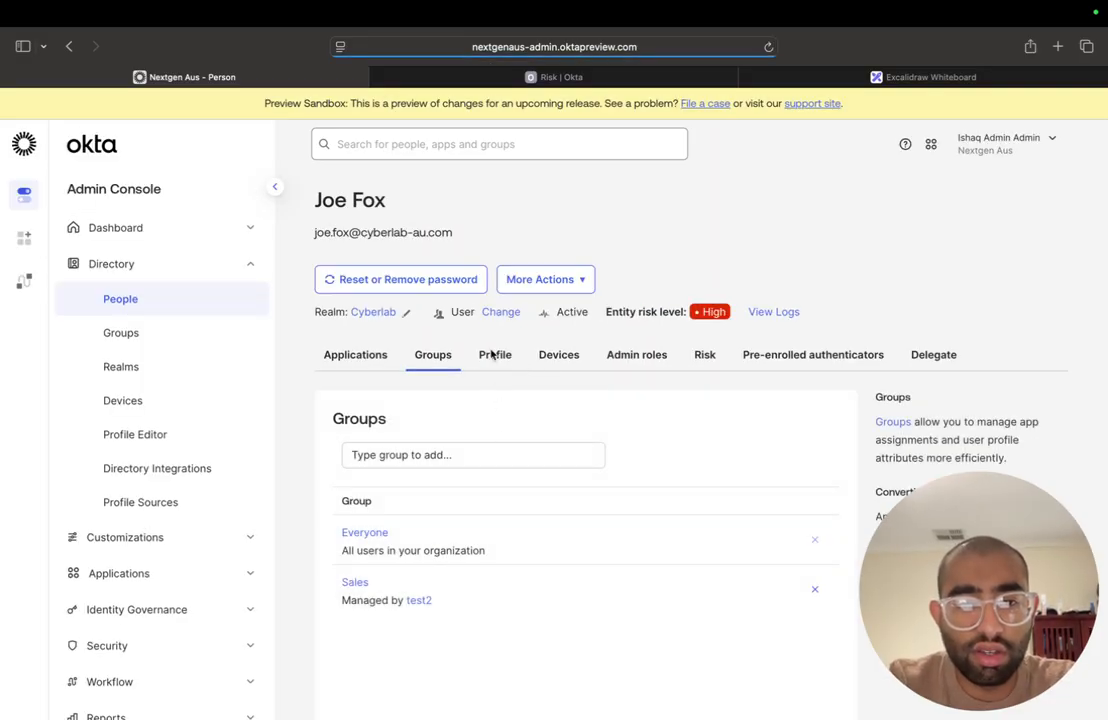
left_click(491, 350)
scroll(440, 324, "down", 1)
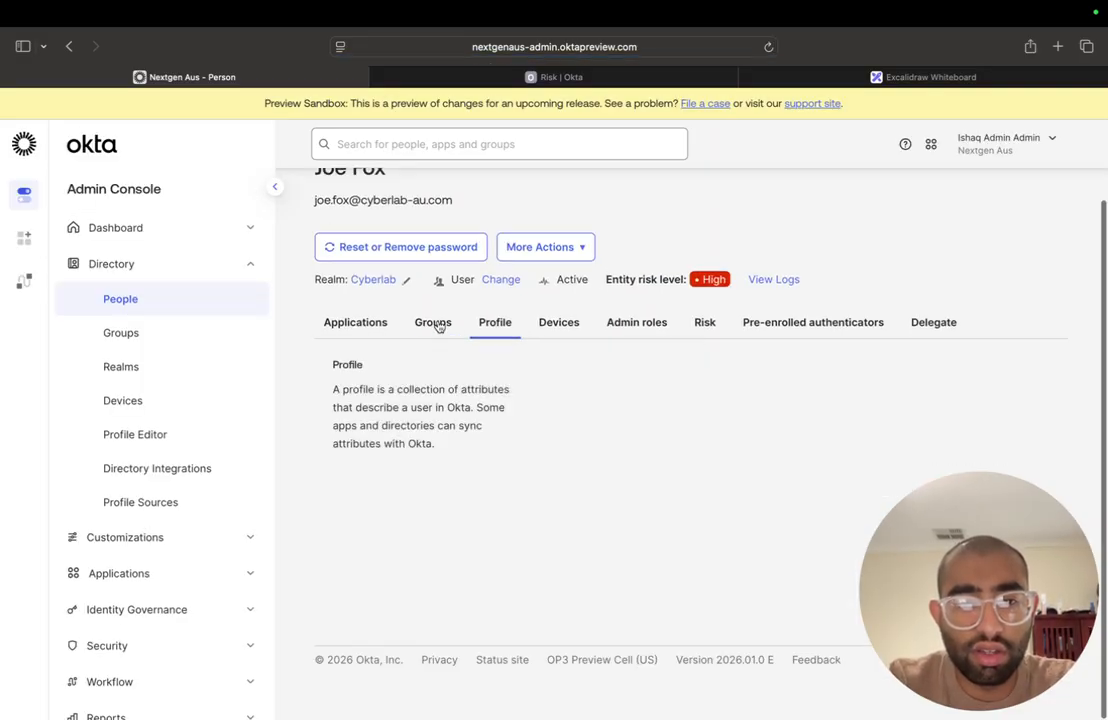
left_click(440, 324)
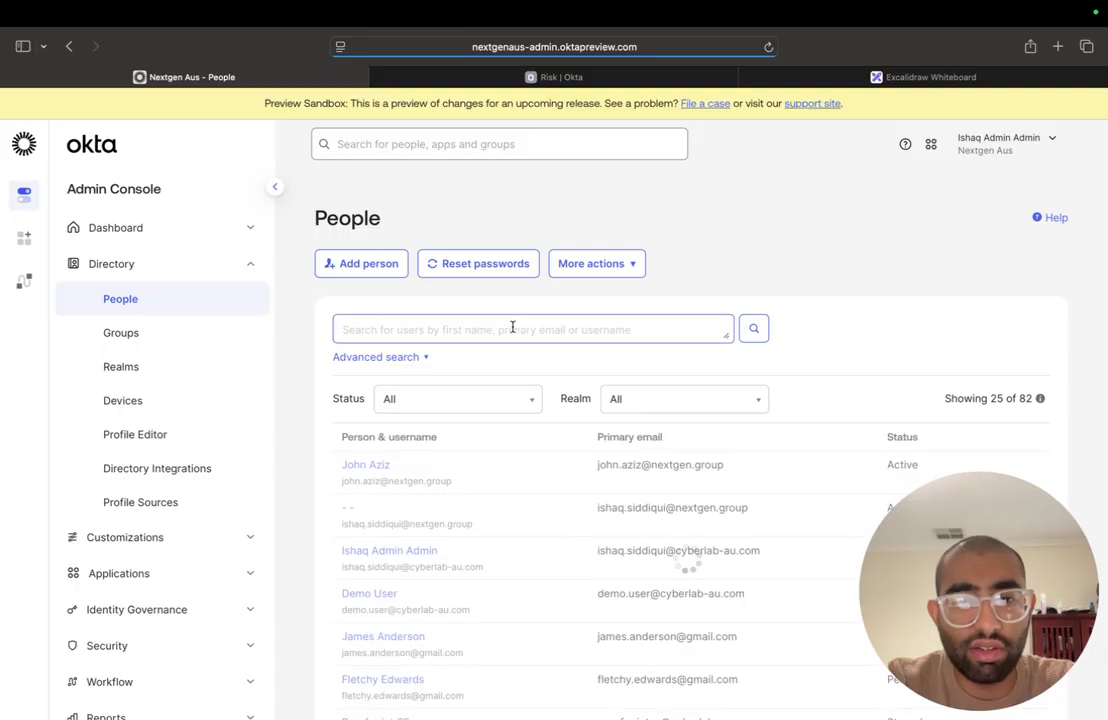
- Search the People directory for the test user by first name, reopen the cyberlab-au.com user's profile, and check the group memberships
left_click(512, 328)
type("joe")
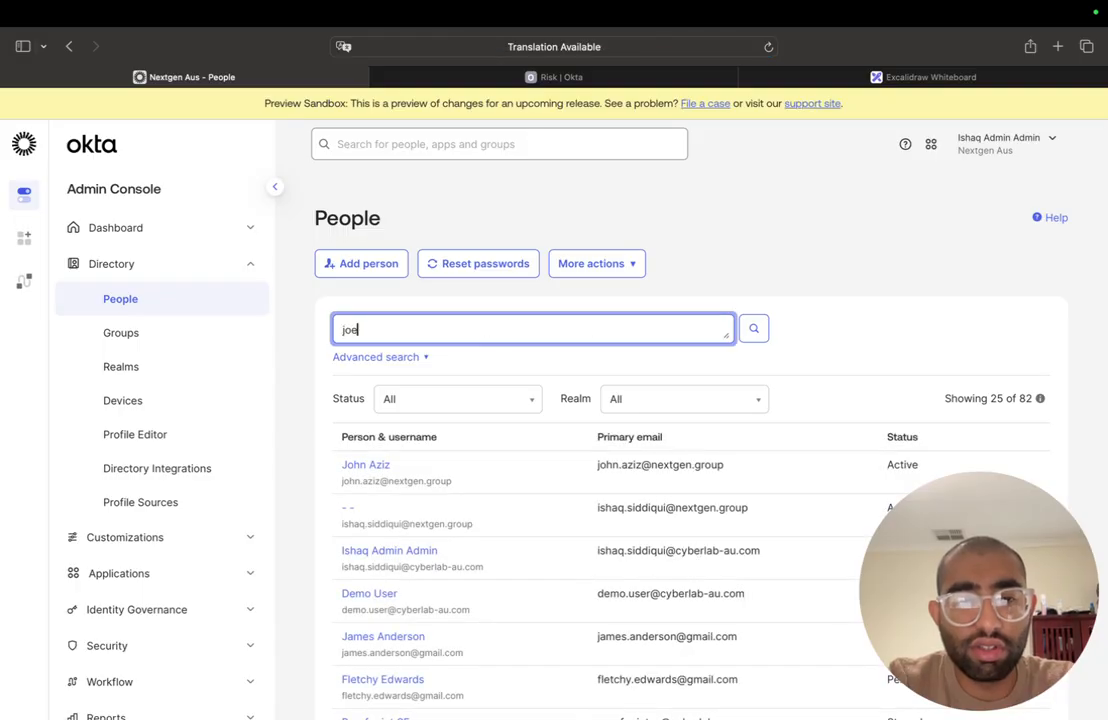
left_click(365, 475)
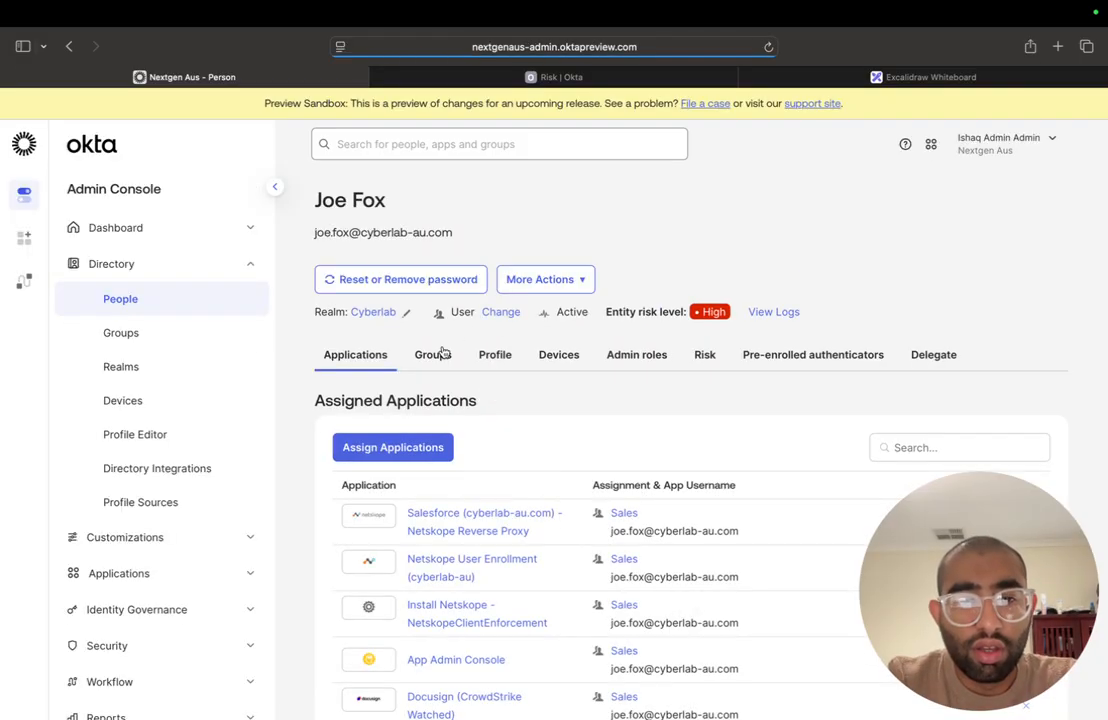
left_click(444, 354)
scroll(444, 357, "down", 1)
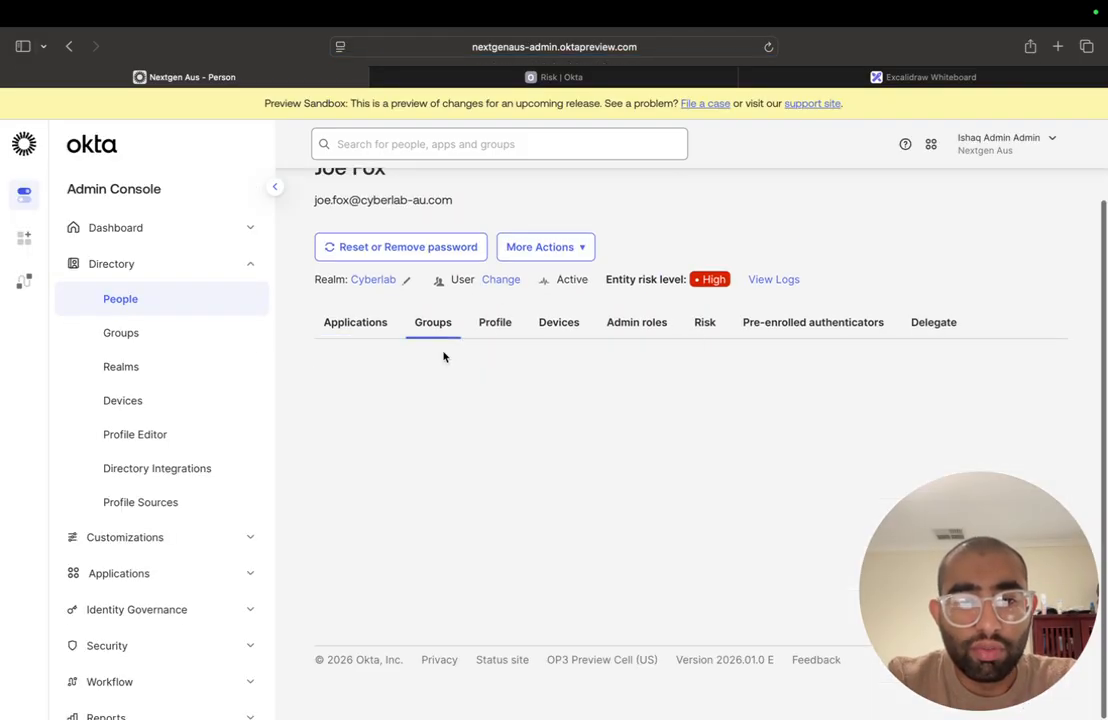
scroll(400, 602, "down", 2)
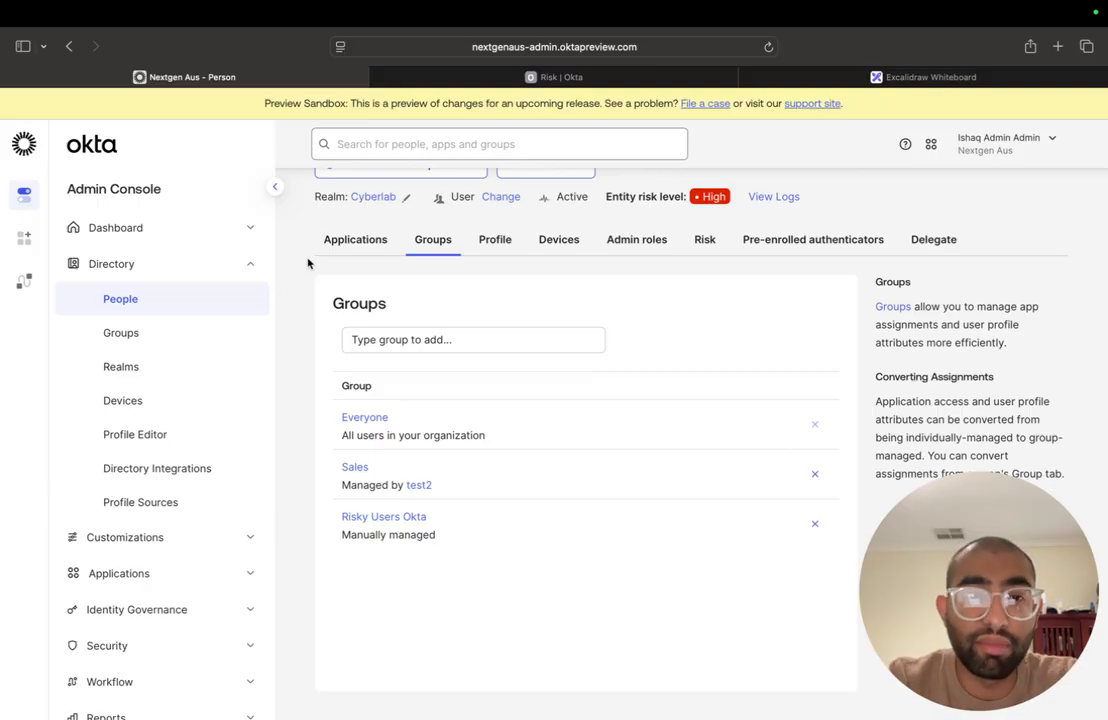
- Switch to Okta Workflows, check the run history in the Risk folder, and open the Risky User auto rule flow to examine it
left_click(530, 82)
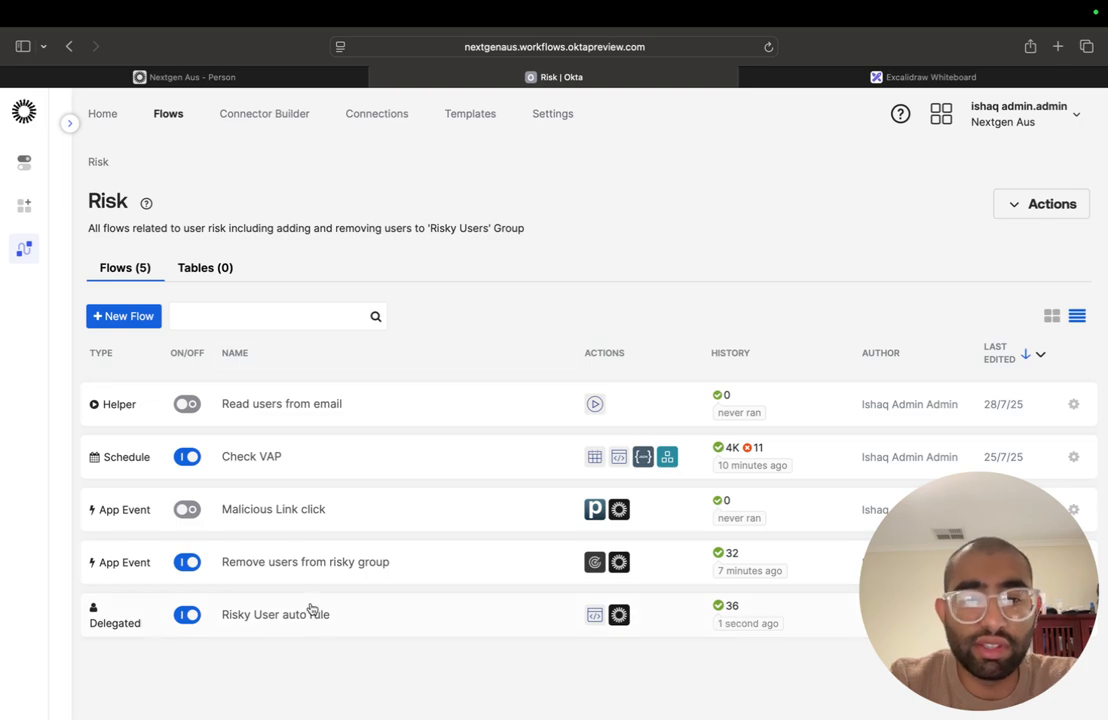
left_click_drag(970, 578, 971, 146)
left_click(267, 44)
left_click(274, 76)
scroll(686, 300, "up", 2)
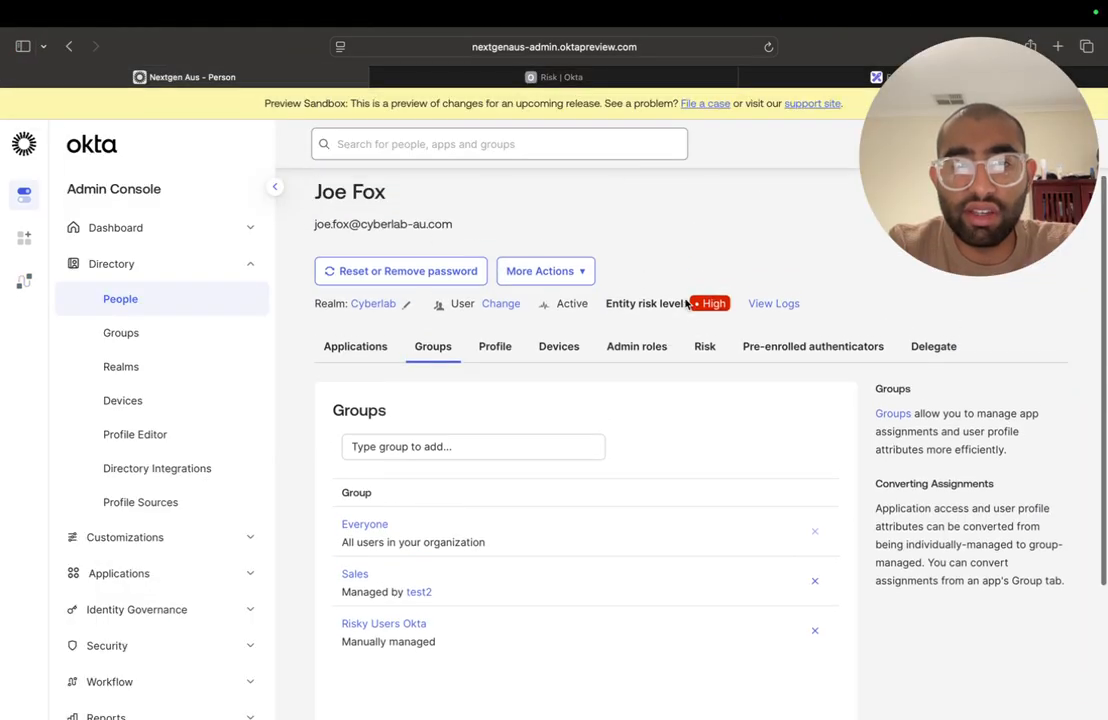
left_click(545, 279)
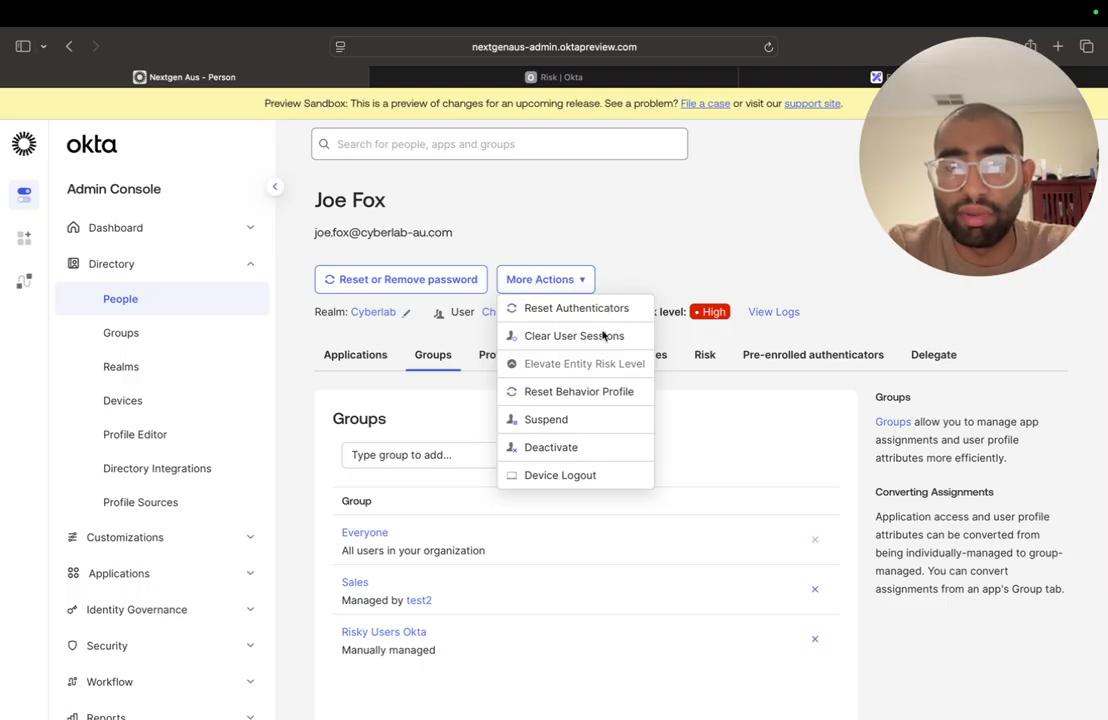
left_click(636, 77)
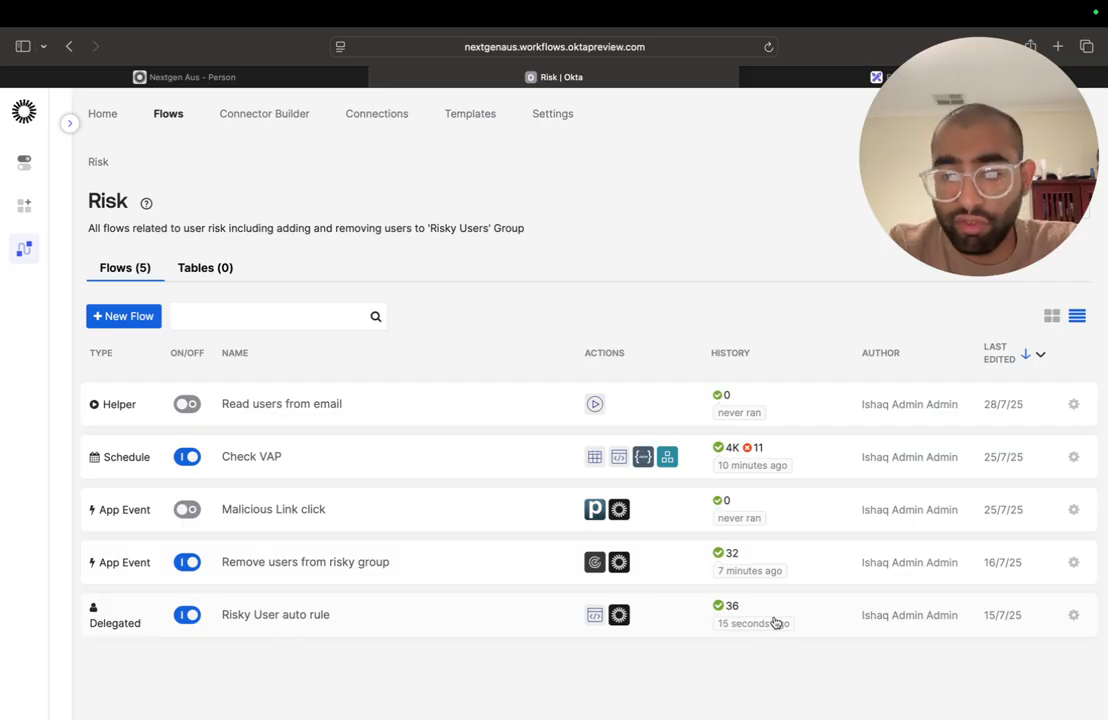
left_click(333, 632)
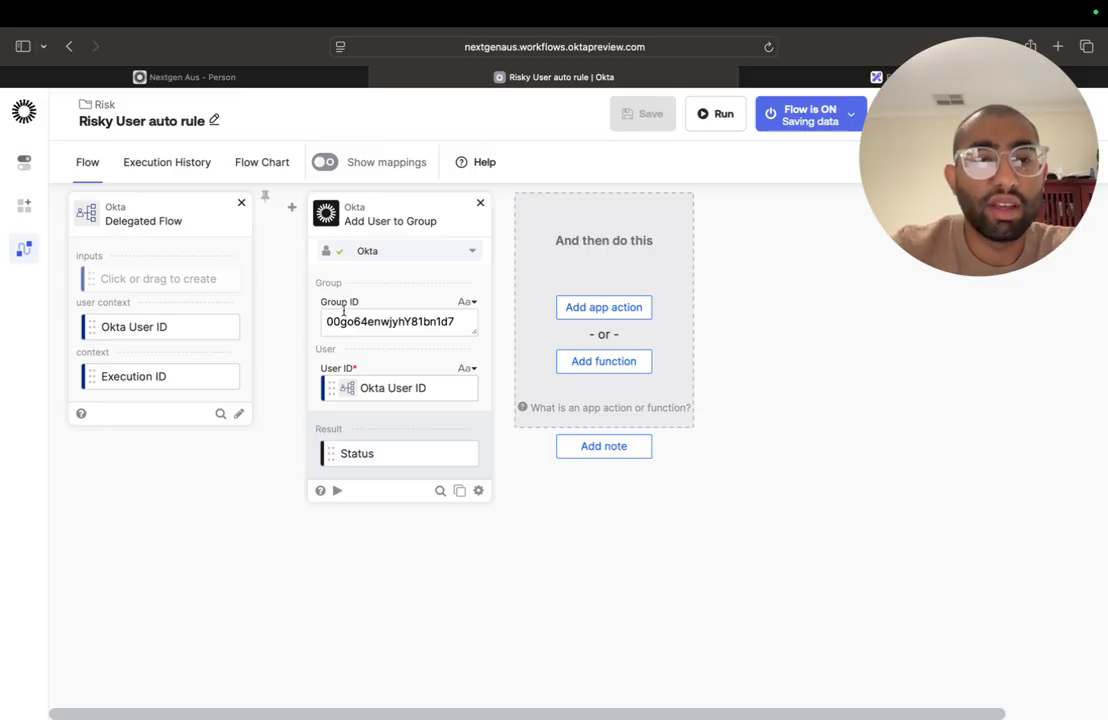
- Return to the user's profile in the Okta Admin Console and review the assigned applications, group memberships and available account actions
left_click(220, 78)
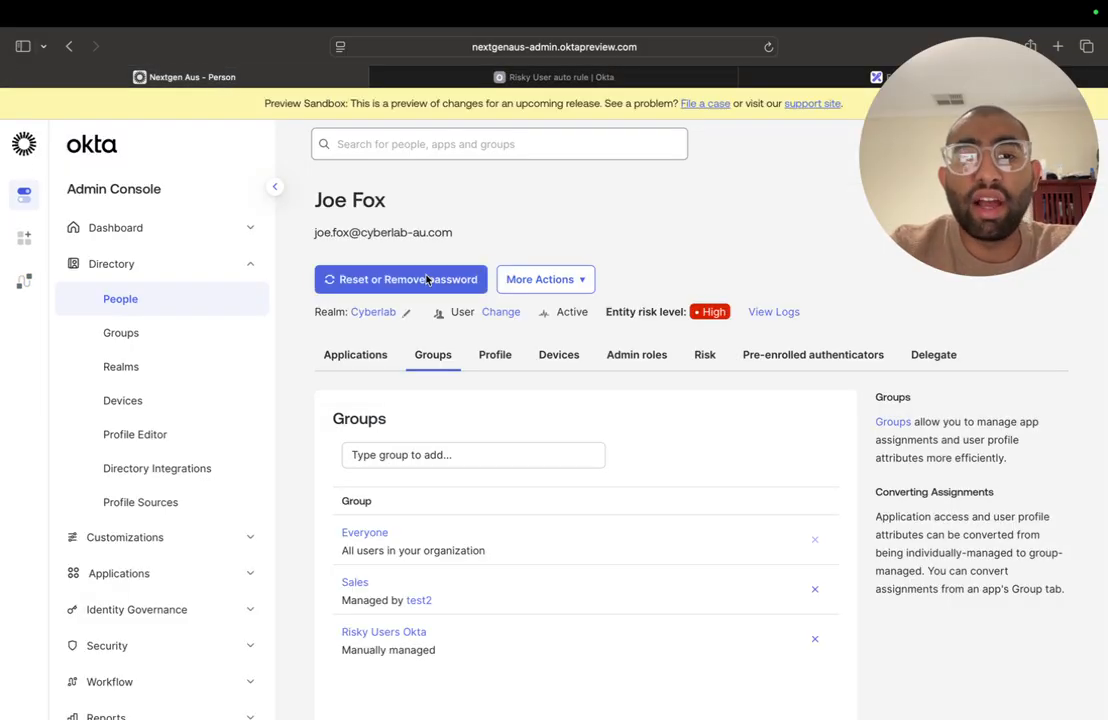
left_click(344, 350)
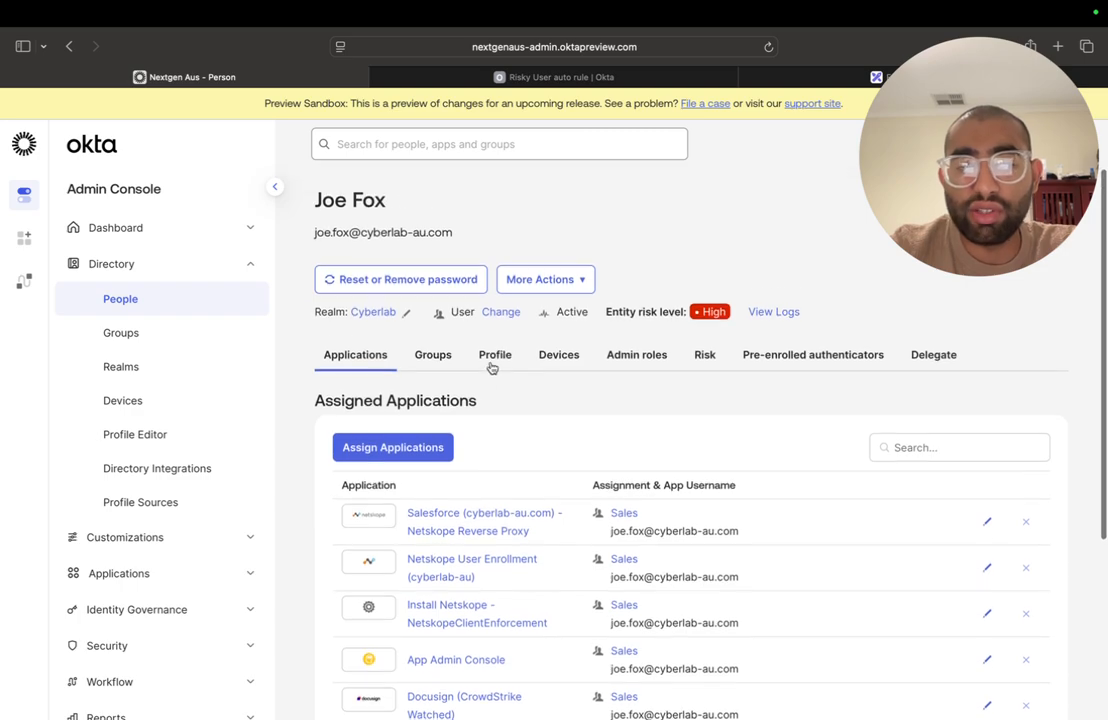
left_click(445, 356)
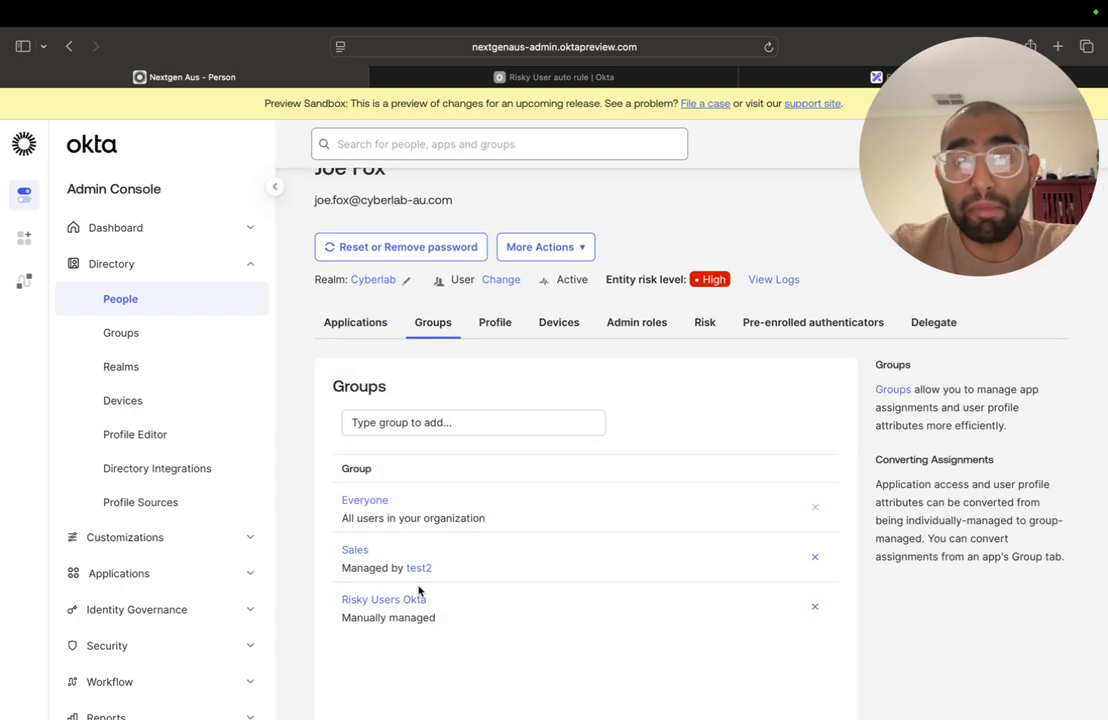
scroll(419, 591, "up", 1)
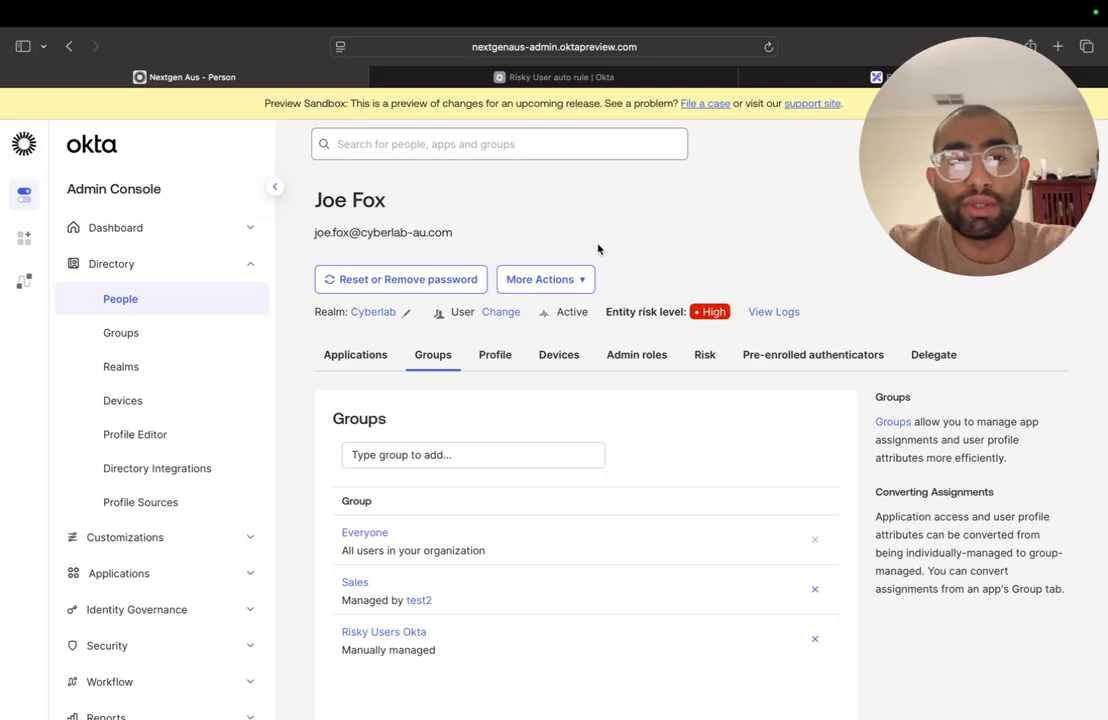
left_click(581, 281)
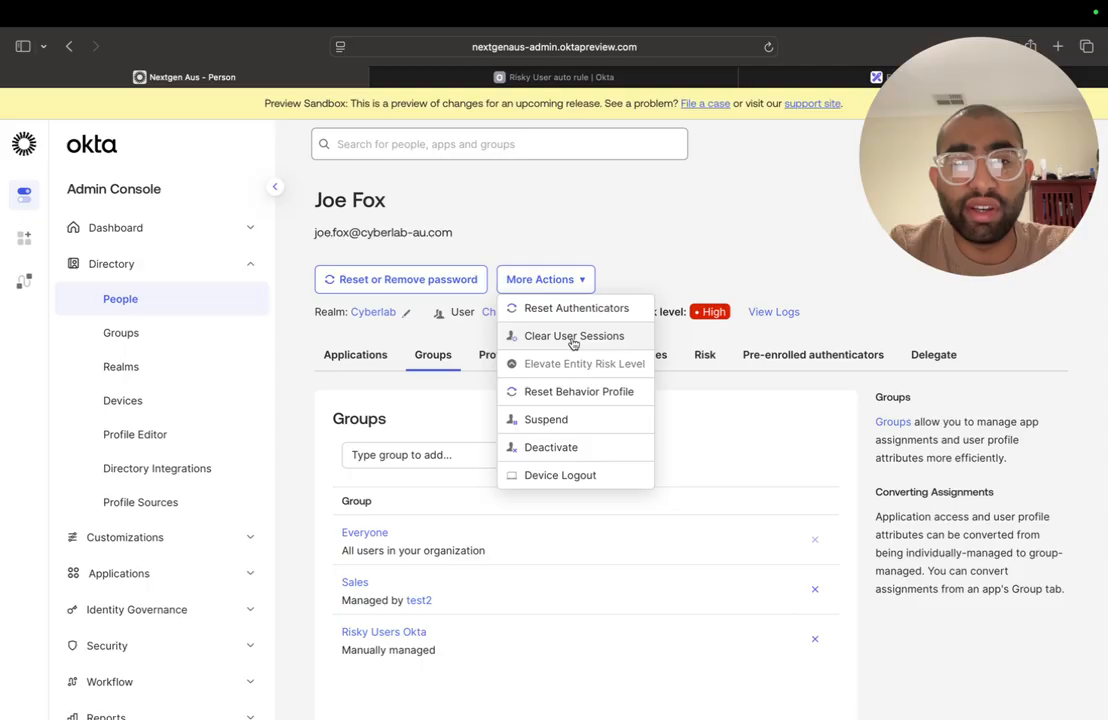
left_click(655, 240)
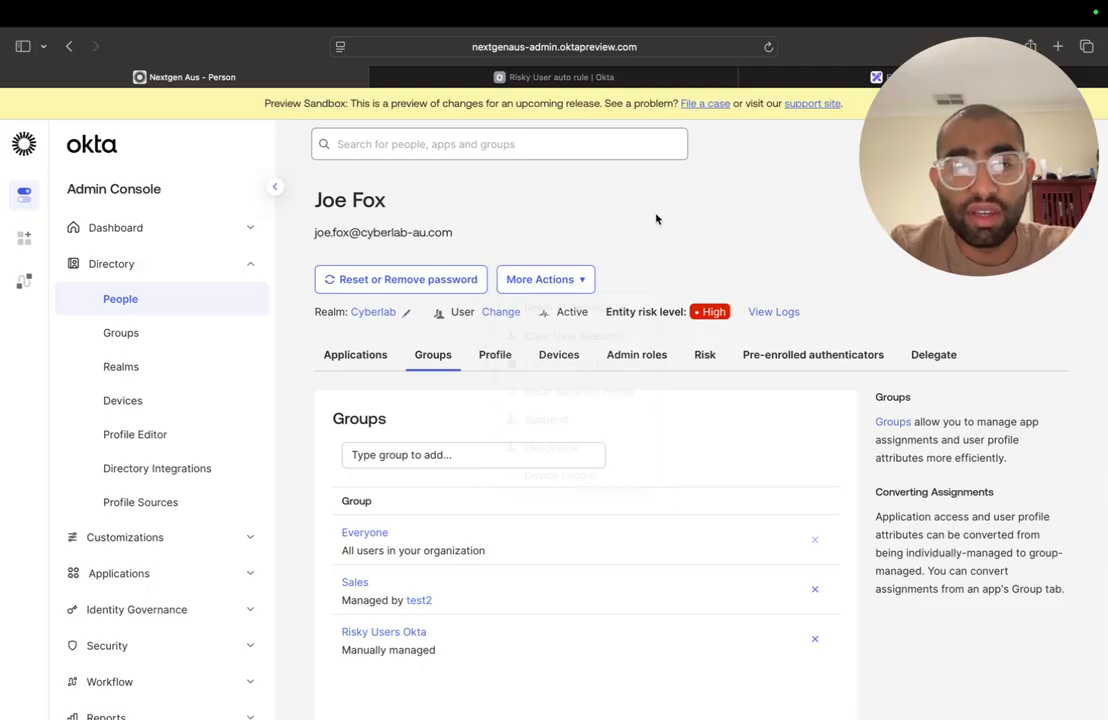
- Switch to Okta Workflows and examine the Universal Logout trigger and group removal action in the Remove users from risky group flow
left_click(561, 76)
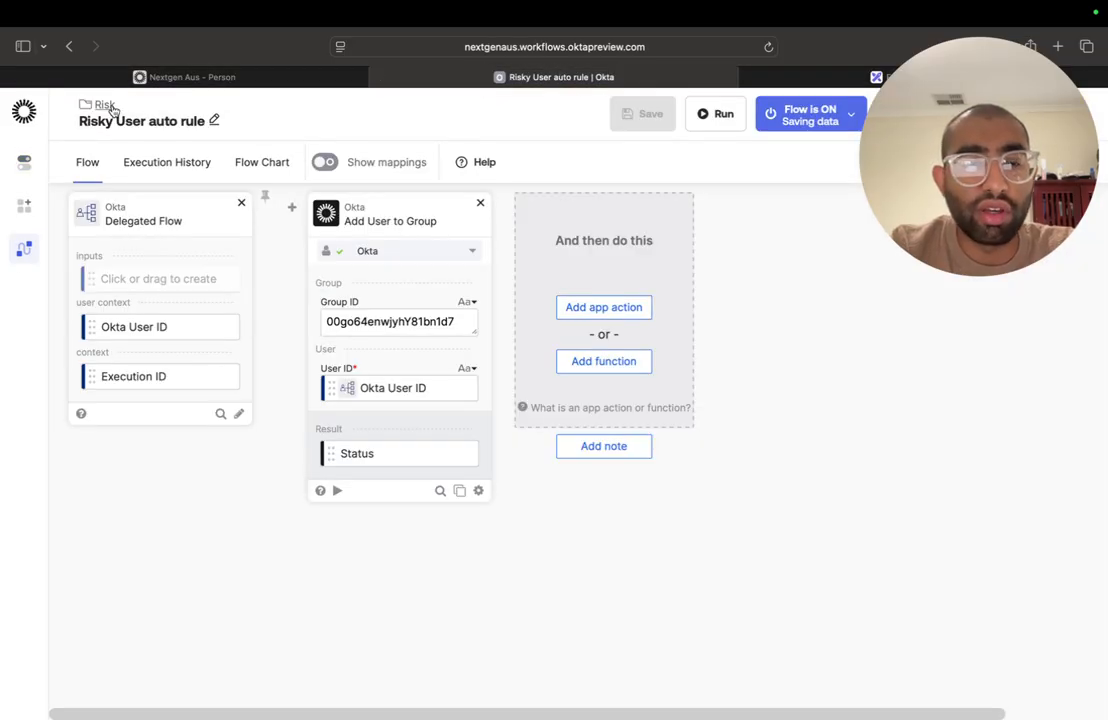
left_click(104, 105)
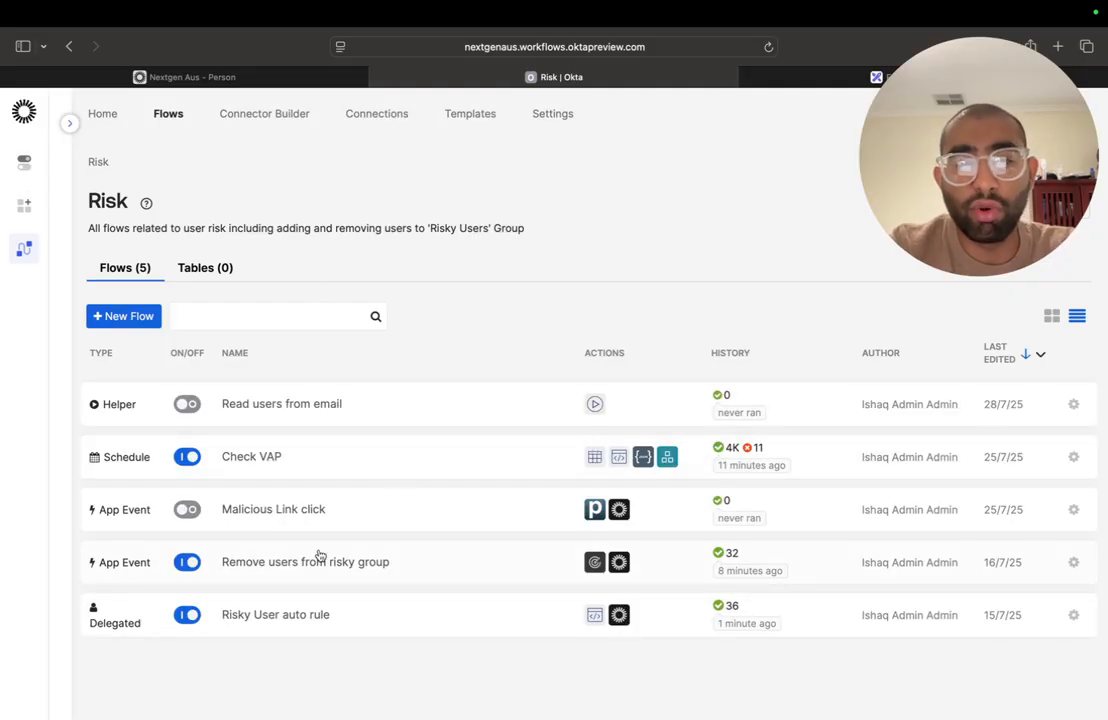
left_click(398, 562)
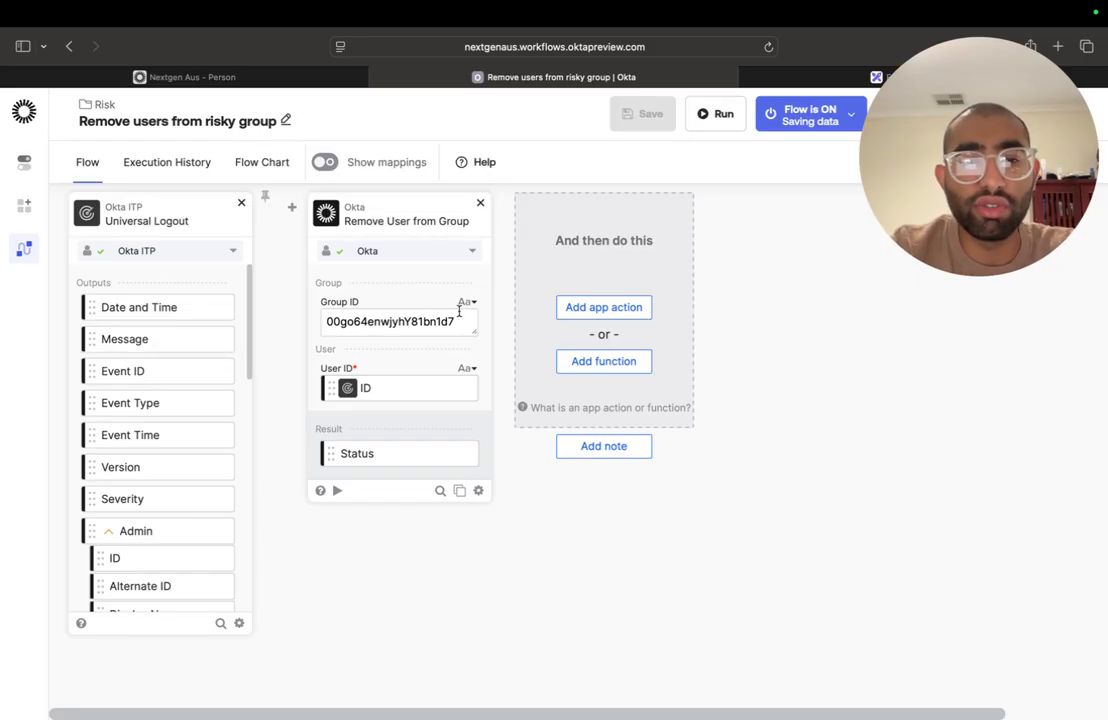
scroll(168, 371, "down", 5)
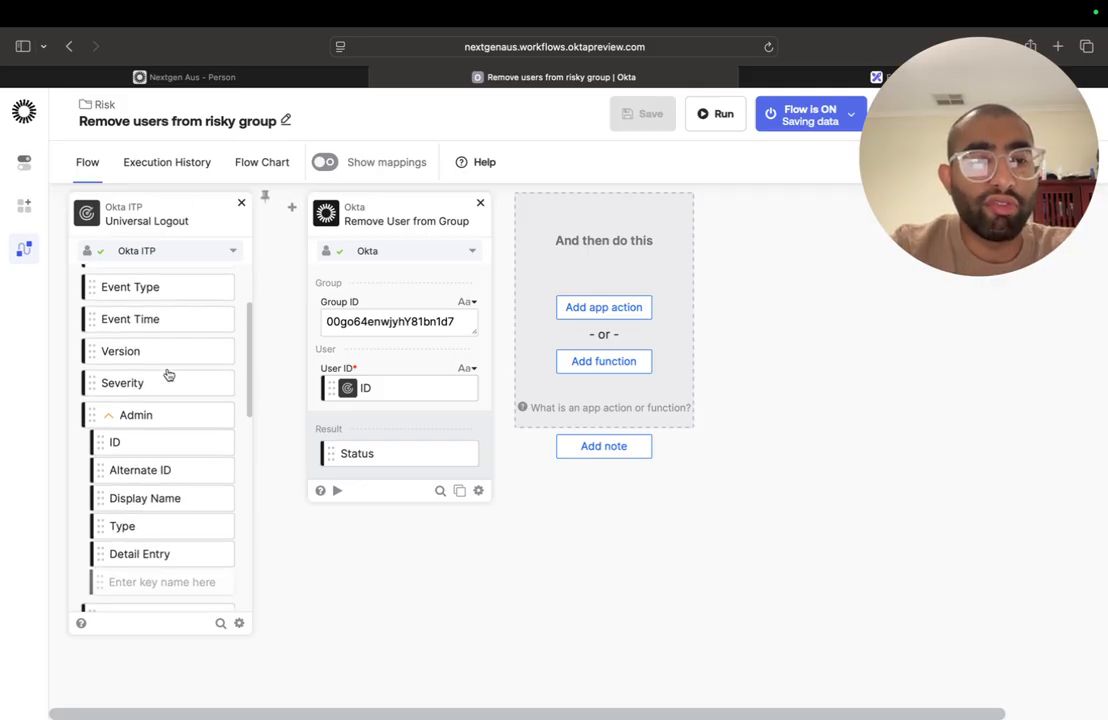
scroll(168, 371, "up", 5)
scroll(168, 374, "down", 1)
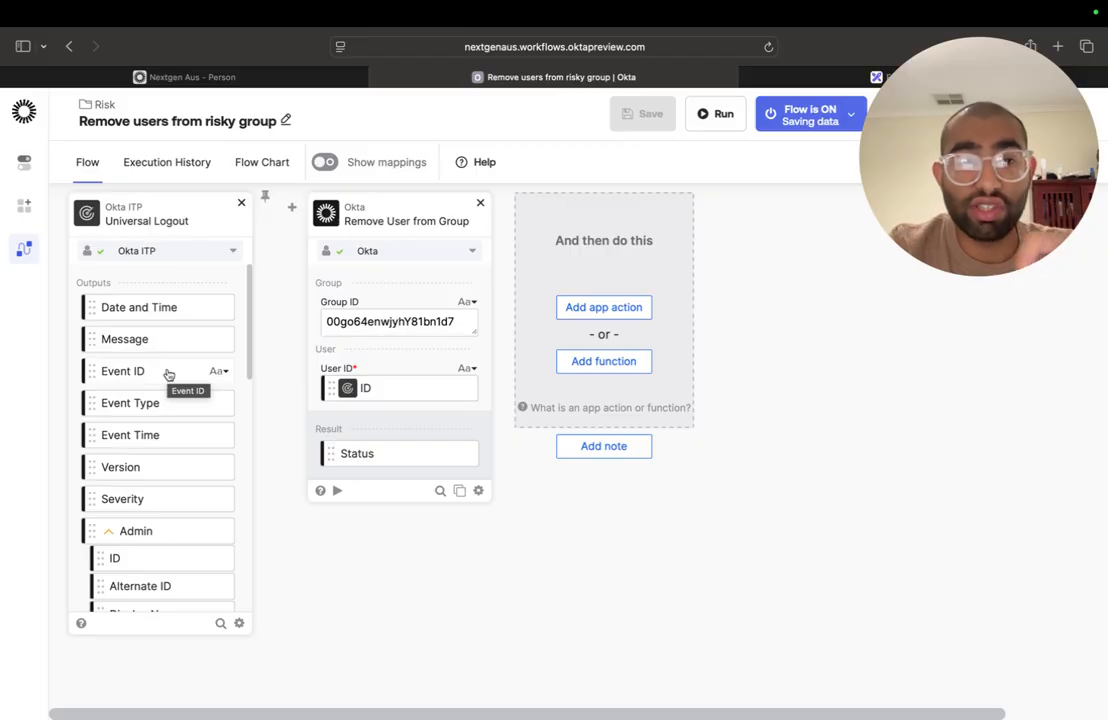
mouse_move(292, 283)
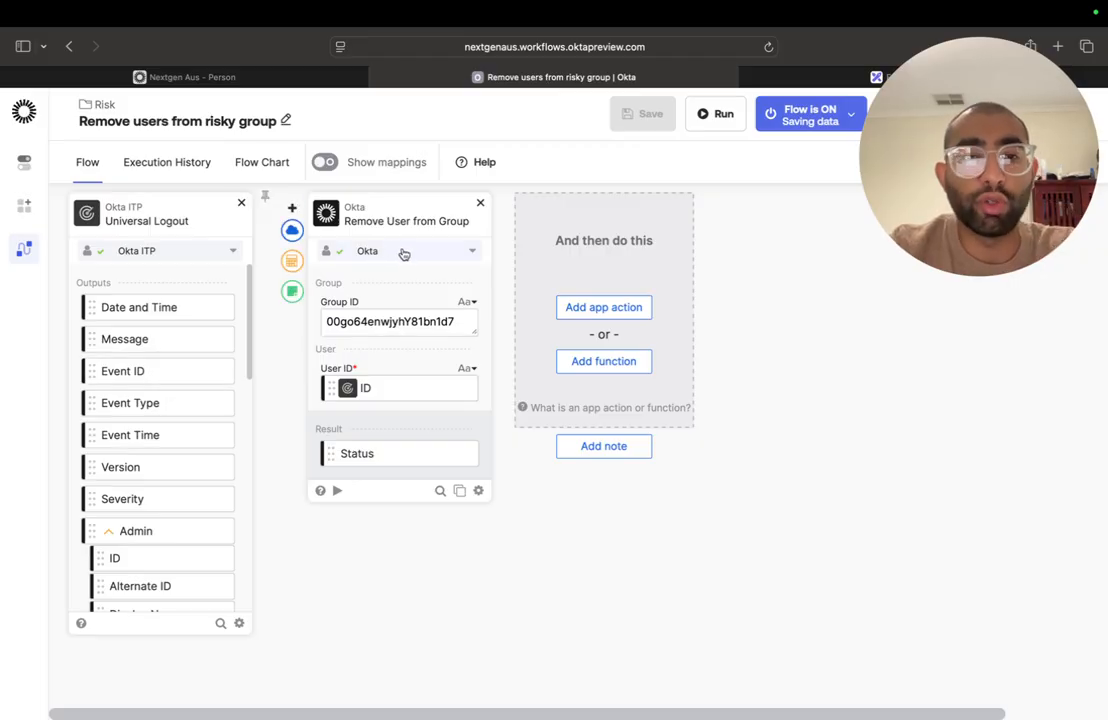
- In the Admin Console, clear the user's sessions and revoke tokens, including "keep me signed in", Logout enabled apps and Okta API tokens
left_click(241, 80)
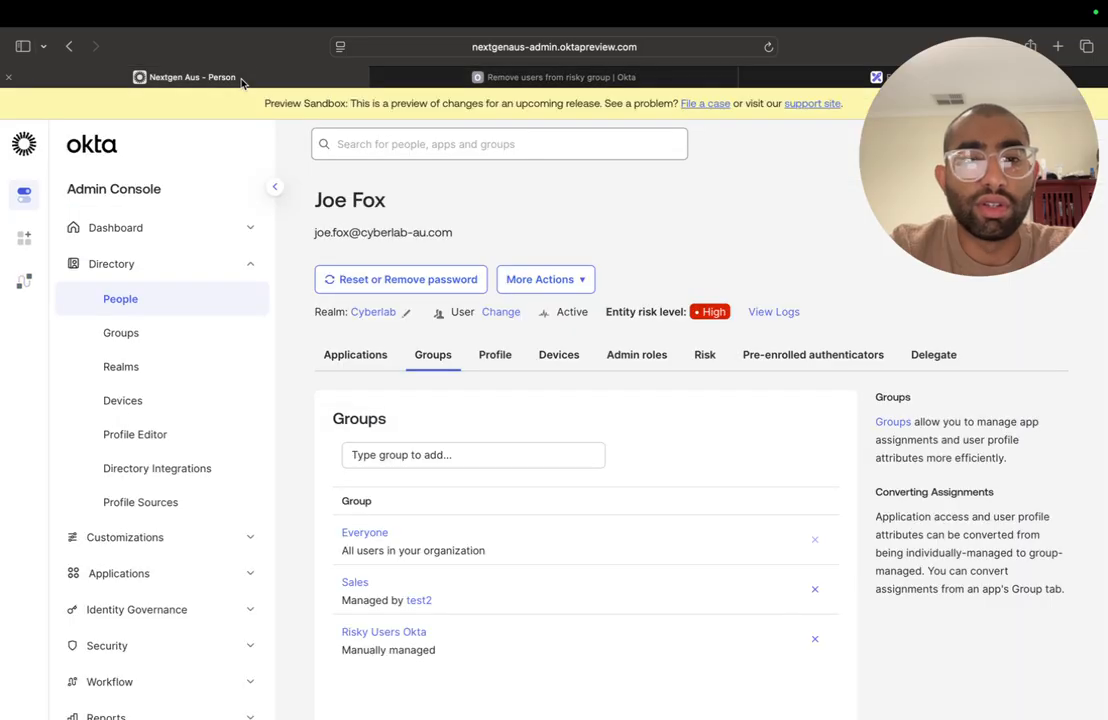
left_click(545, 279)
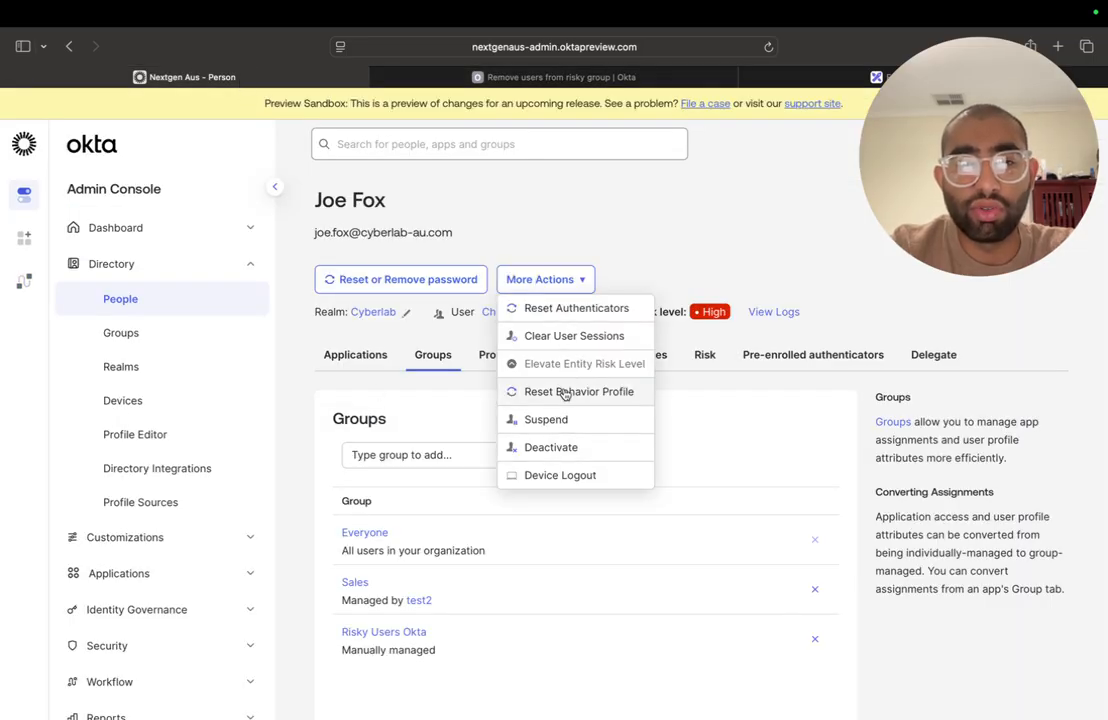
left_click(567, 340)
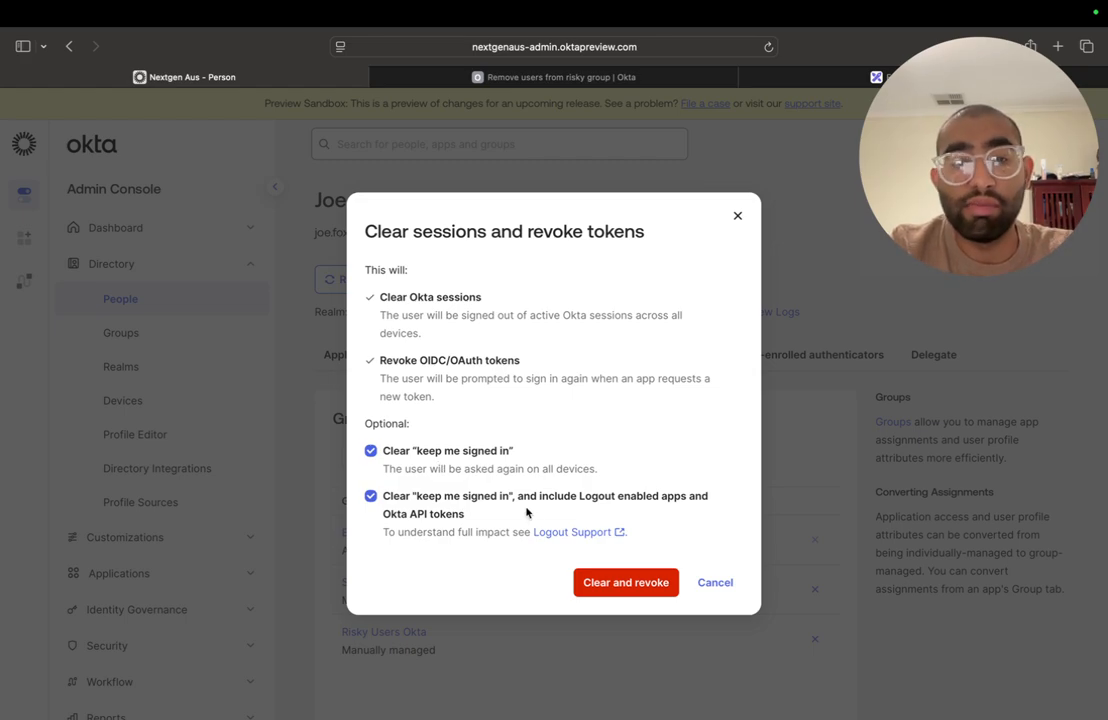
left_click(615, 583)
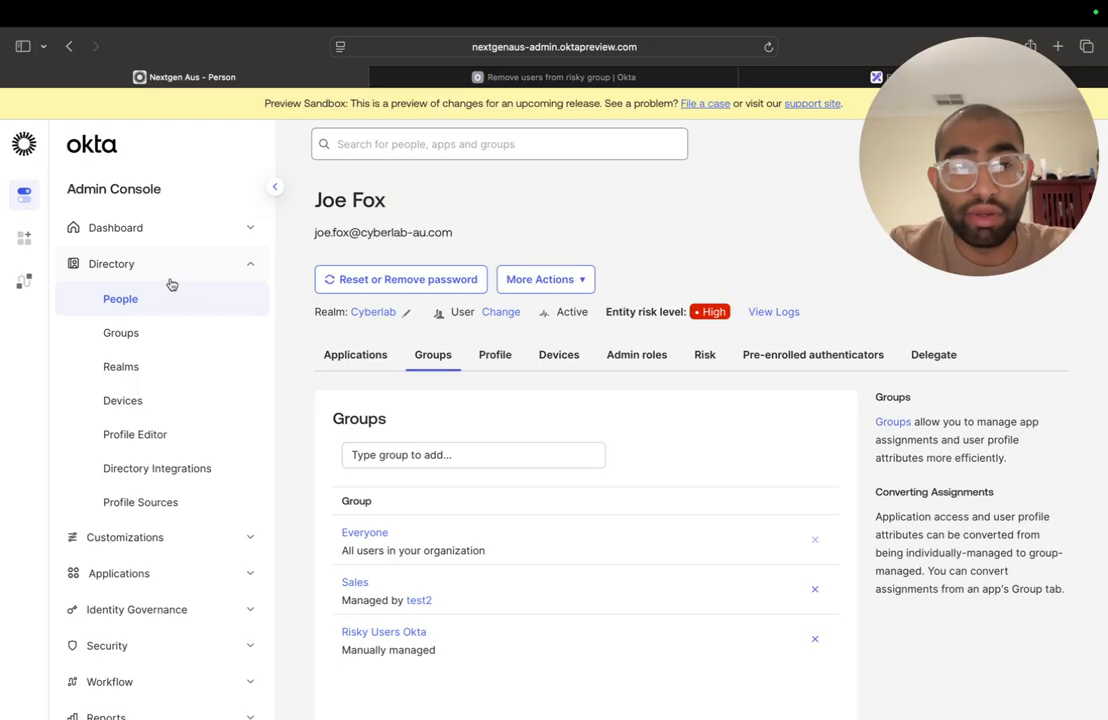
- Search the People directory for the test user by first name and open the matching cyberlab-au.com user's profile
left_click(167, 331)
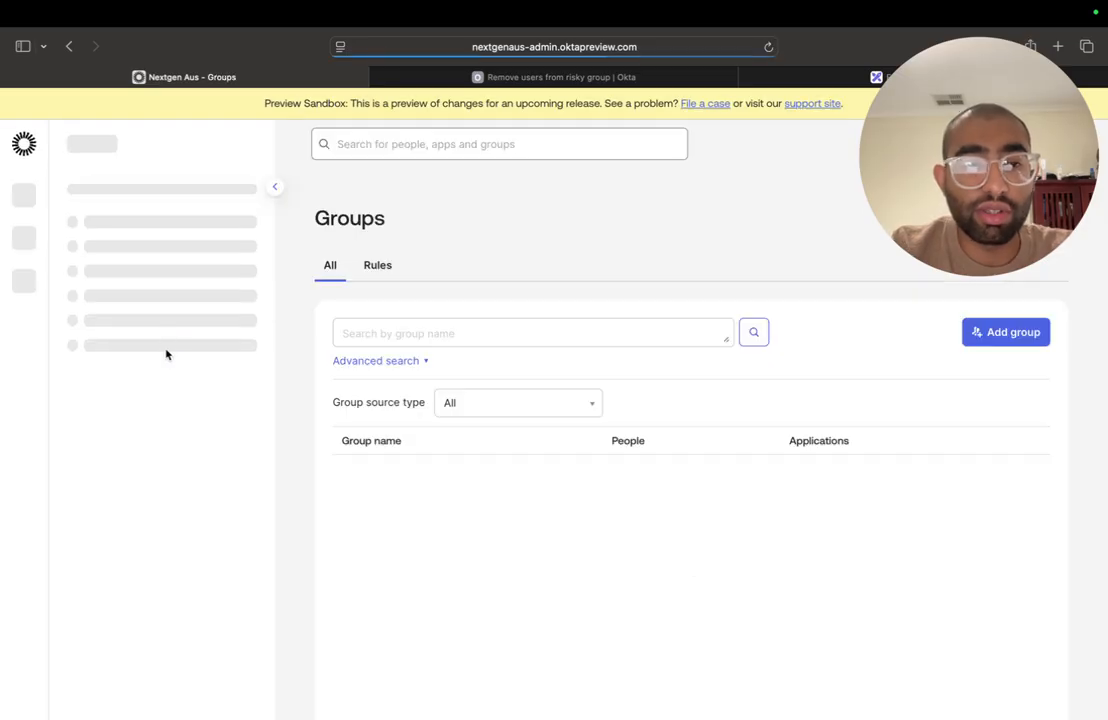
left_click(160, 299)
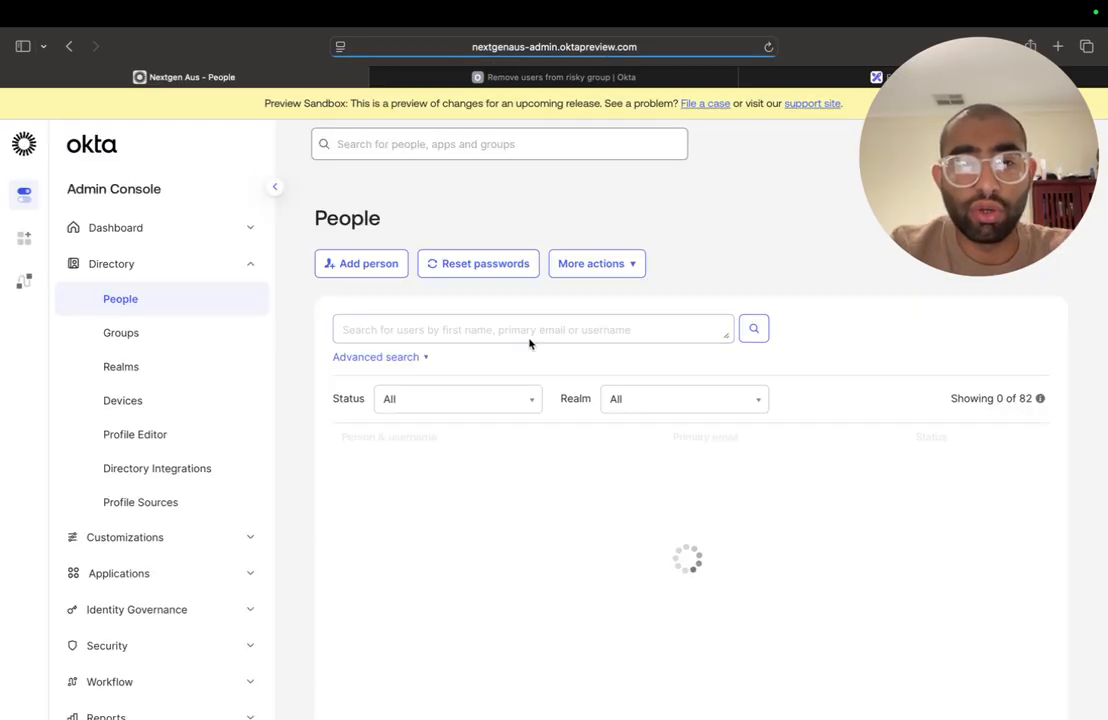
left_click(482, 322)
type("joe")
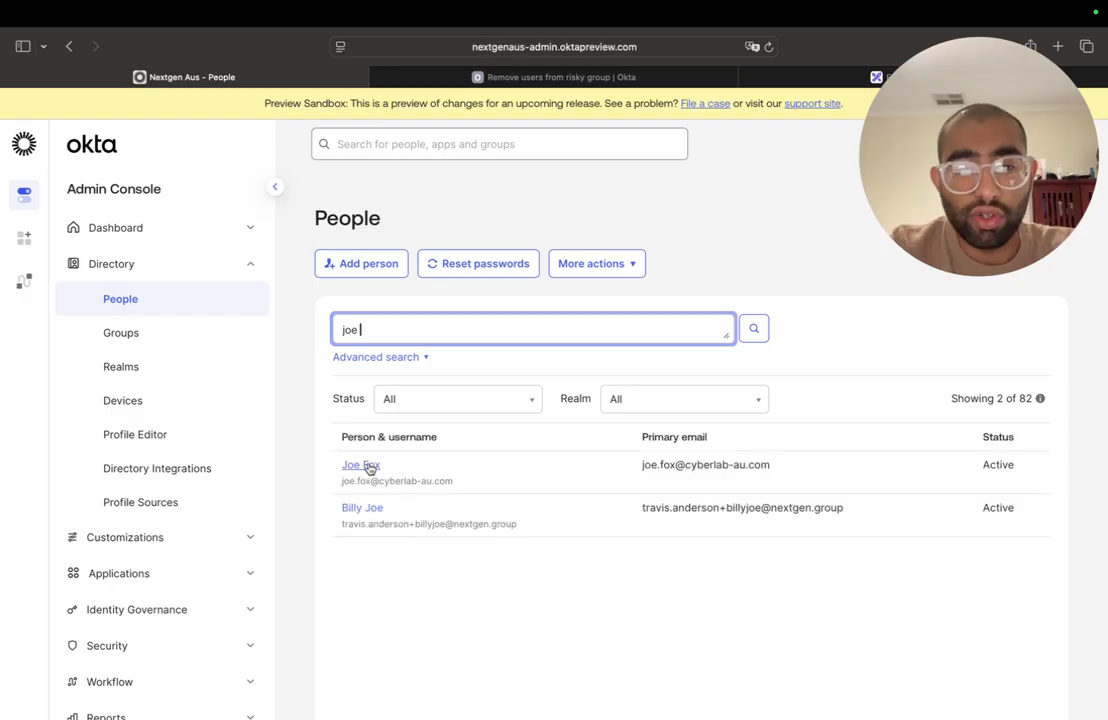
left_click(366, 464)
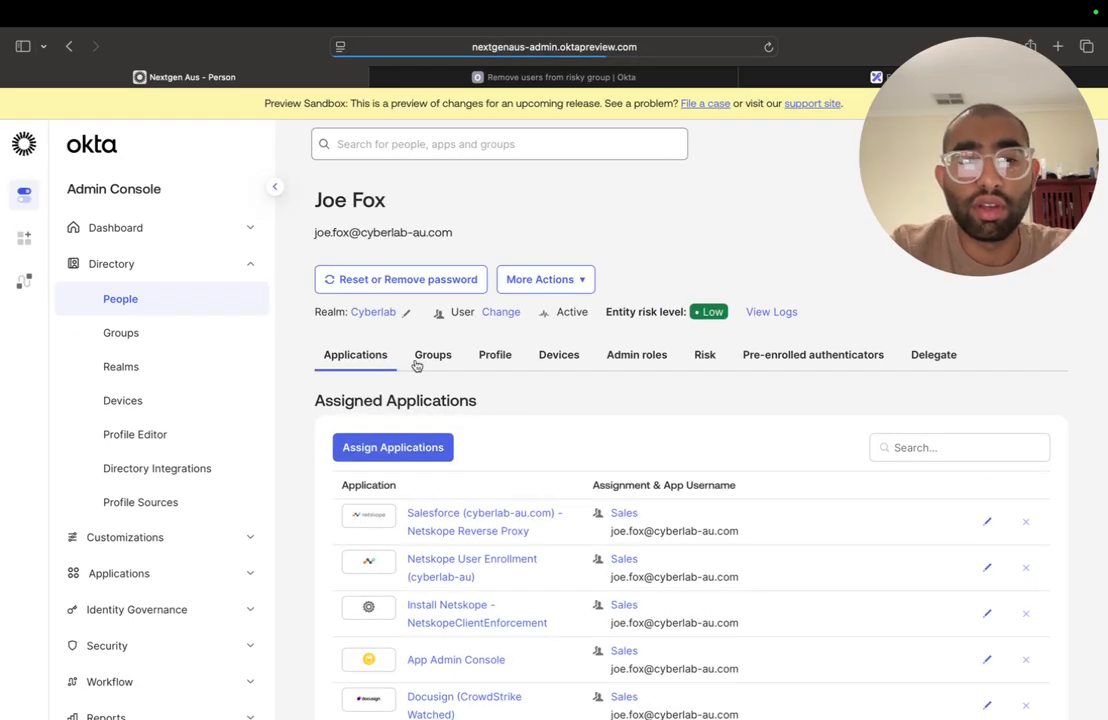
- Check the user's group memberships and entity risk level after the session clearing
left_click(425, 356)
scroll(428, 354, "down", 1)
scroll(473, 473, "down", 1)
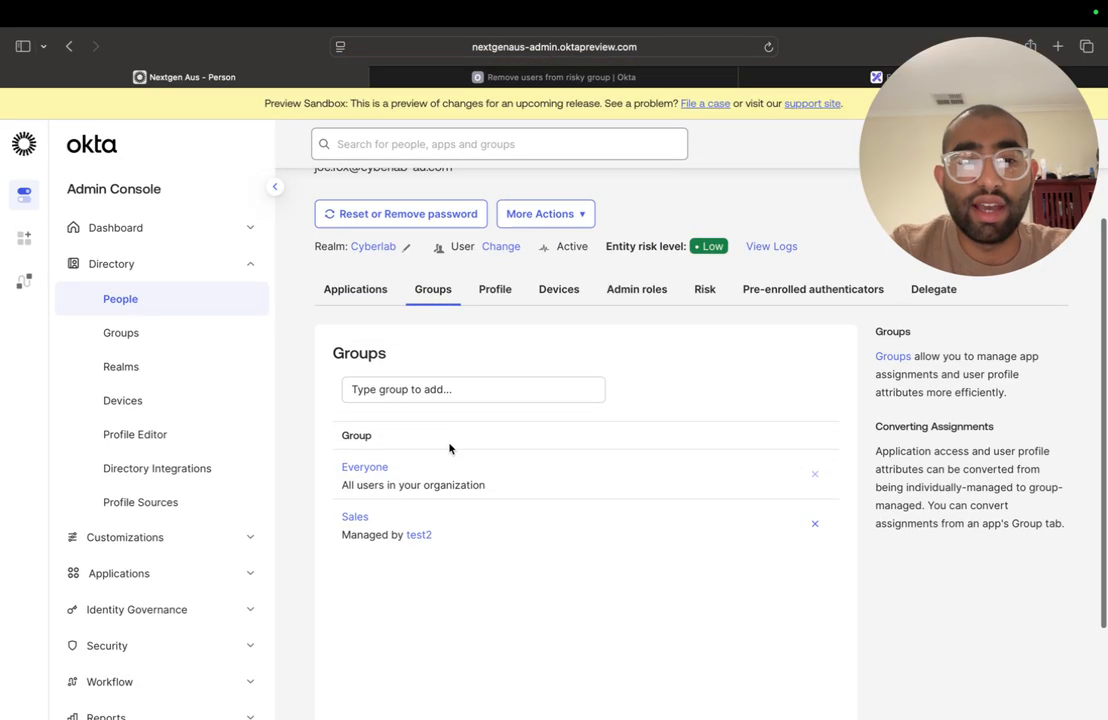
scroll(360, 549, "up", 1)
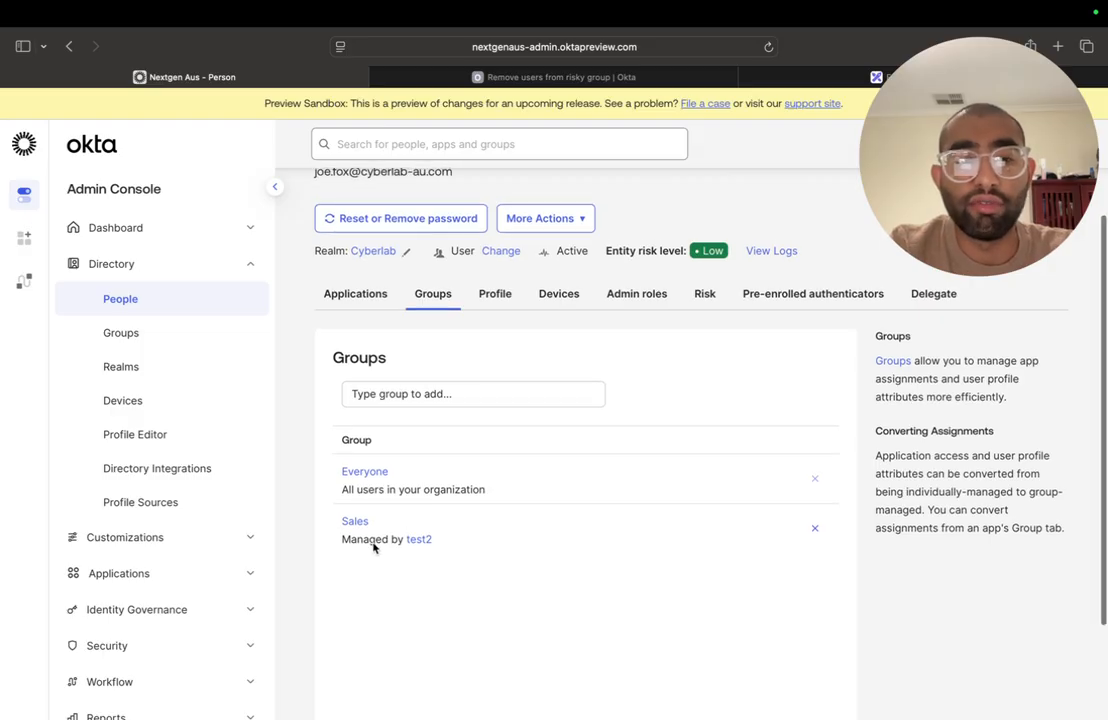
- Switch to the Excalidraw whiteboard and draw a black freehand arrow from the "User added to 'Risky Users' group" box to a red looped symbol
scroll(442, 534, "up", 2)
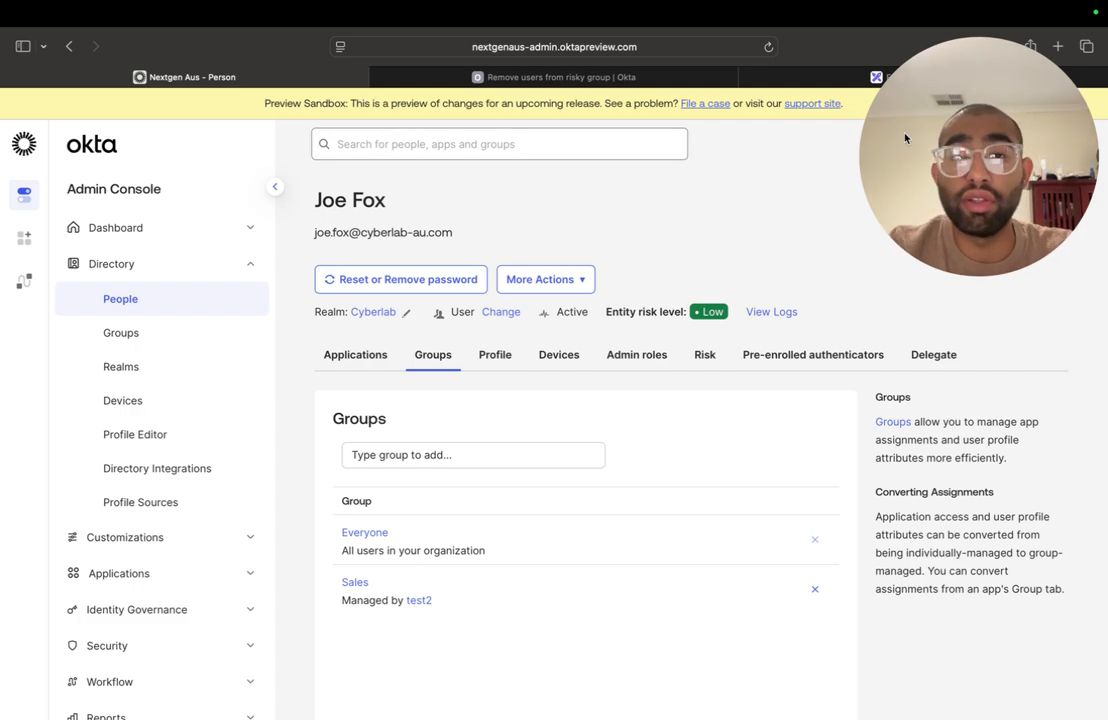
left_click_drag(868, 124, 904, 568)
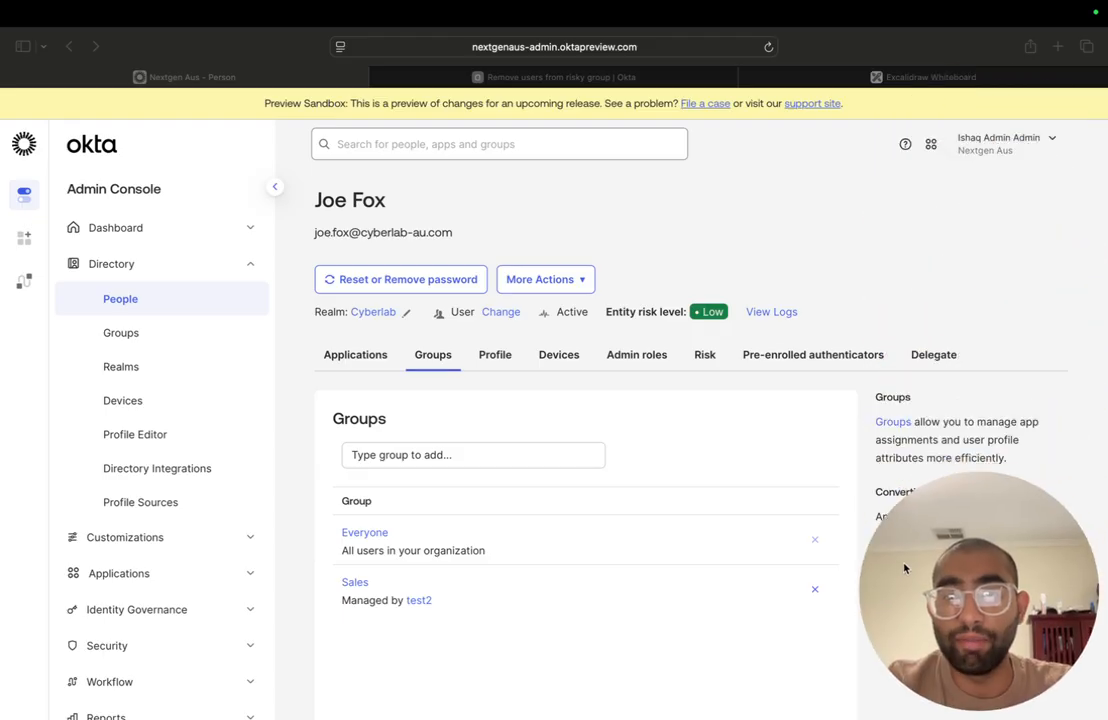
left_click(922, 78)
scroll(751, 296, "down", 5)
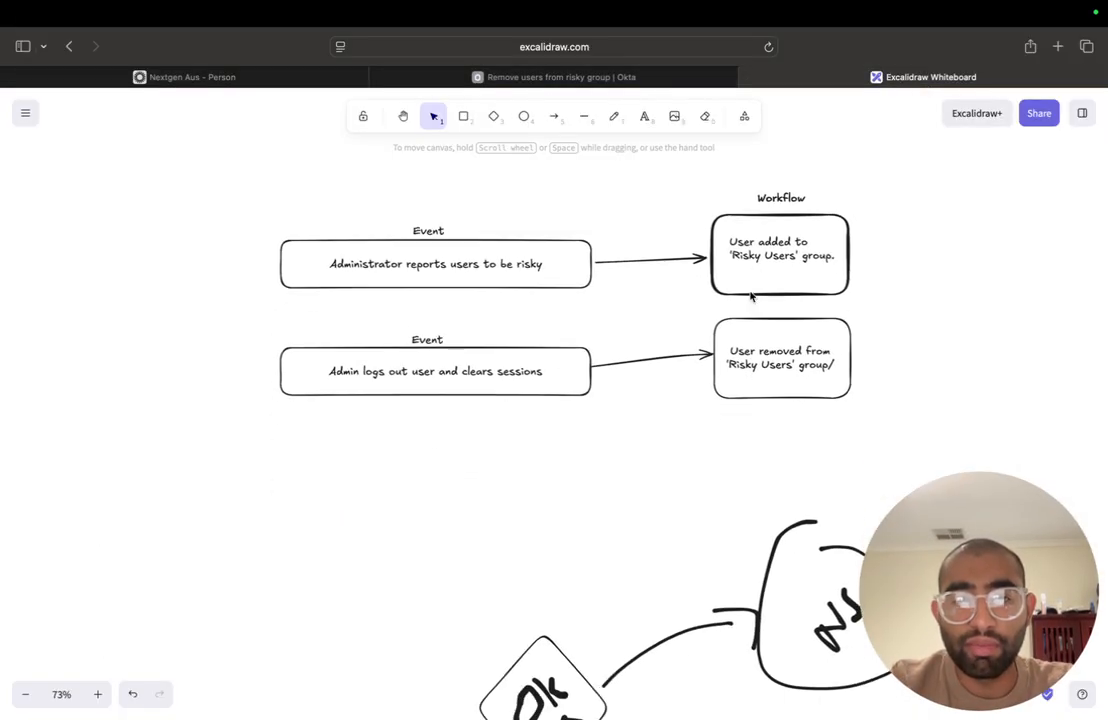
scroll(556, 284, "up", 2)
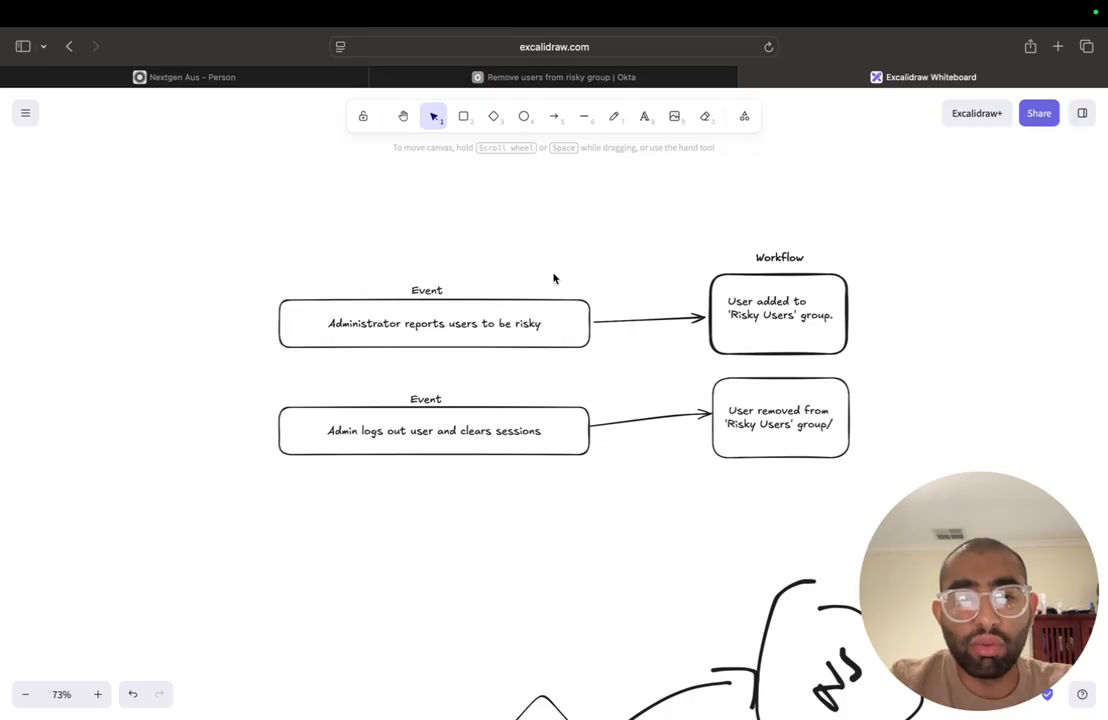
scroll(554, 279, "up", 3)
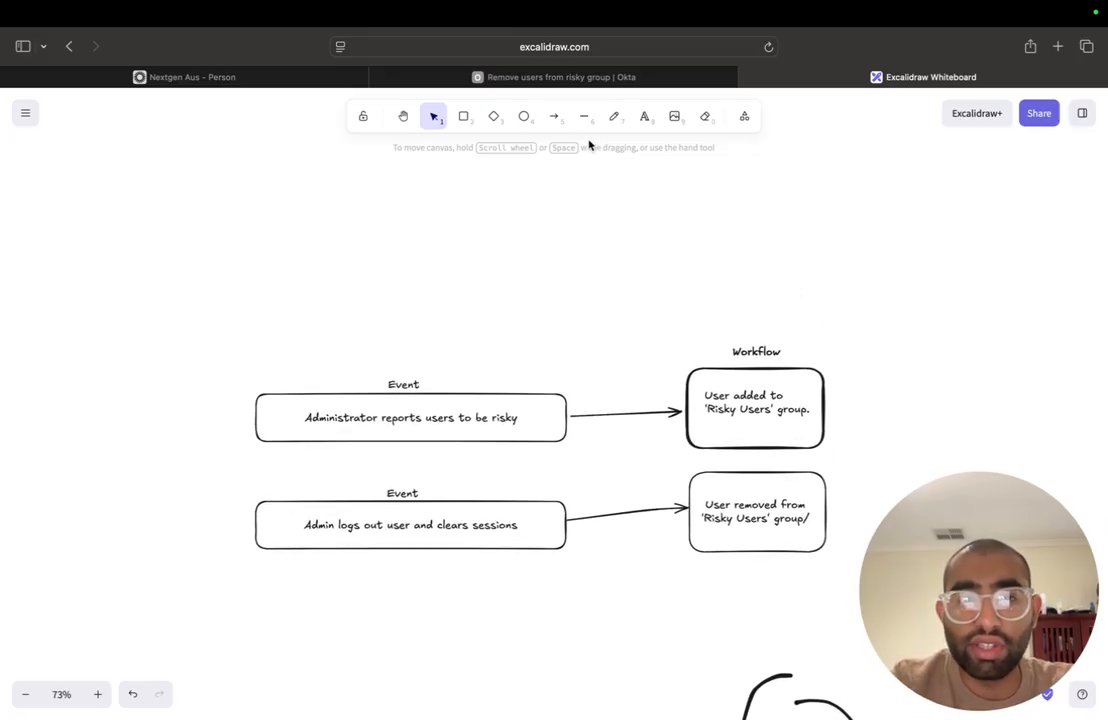
left_click(614, 116)
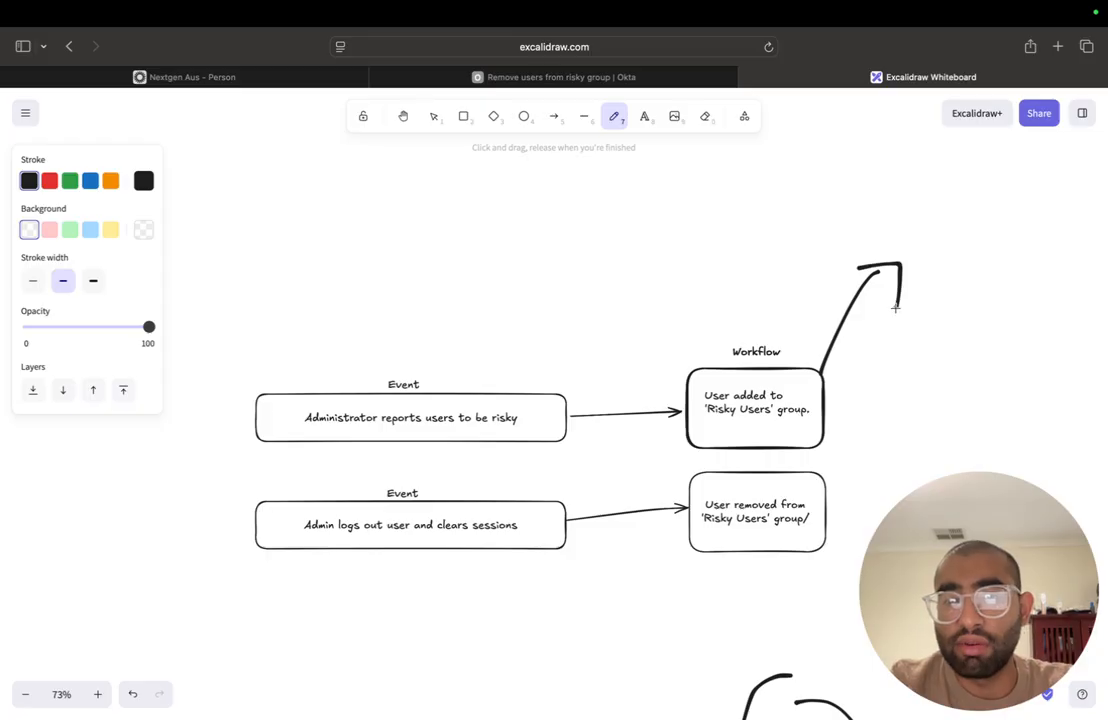
left_click(49, 180)
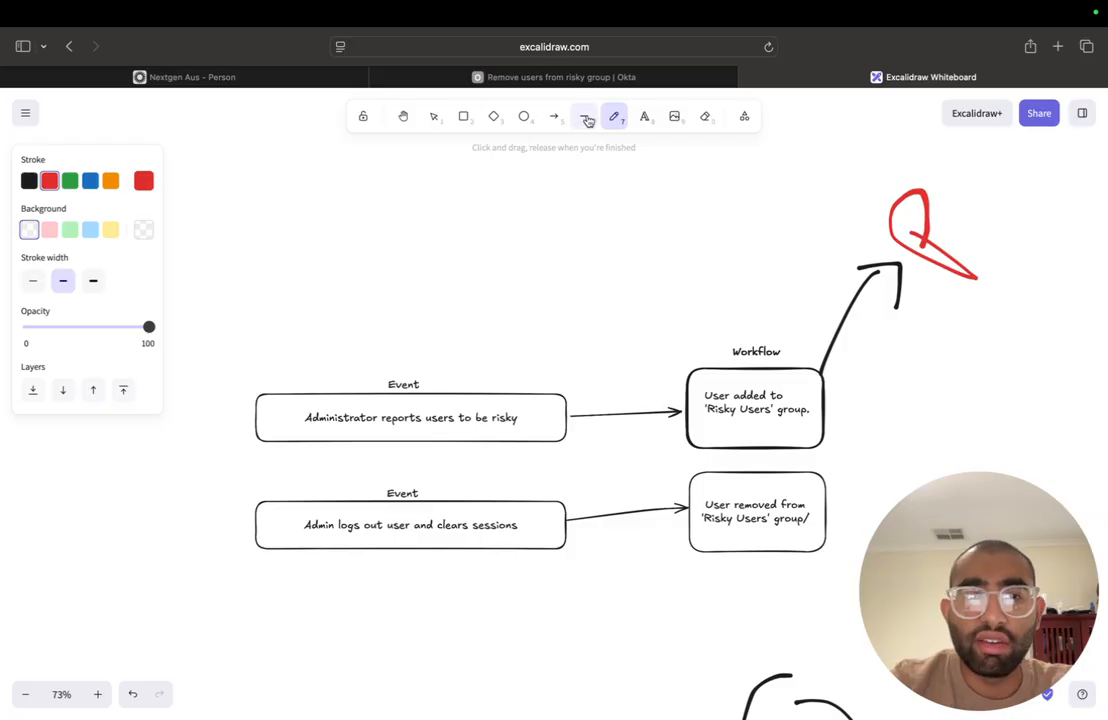
left_click(554, 117)
left_click(609, 120)
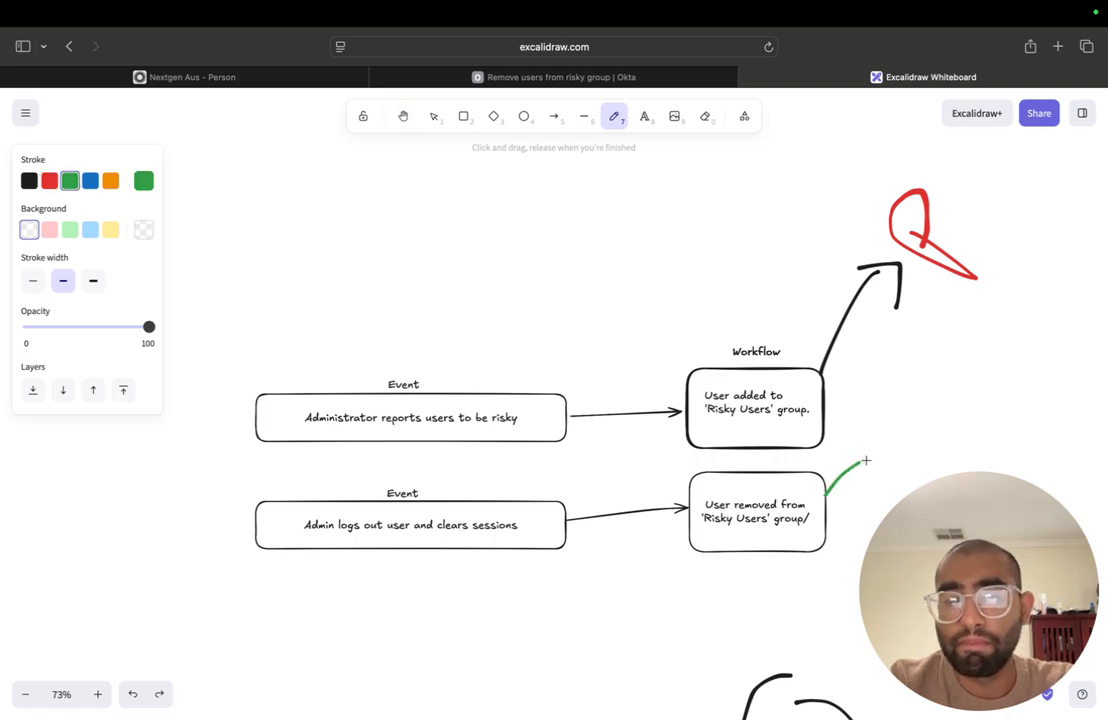
scroll(870, 456, "left", 2)
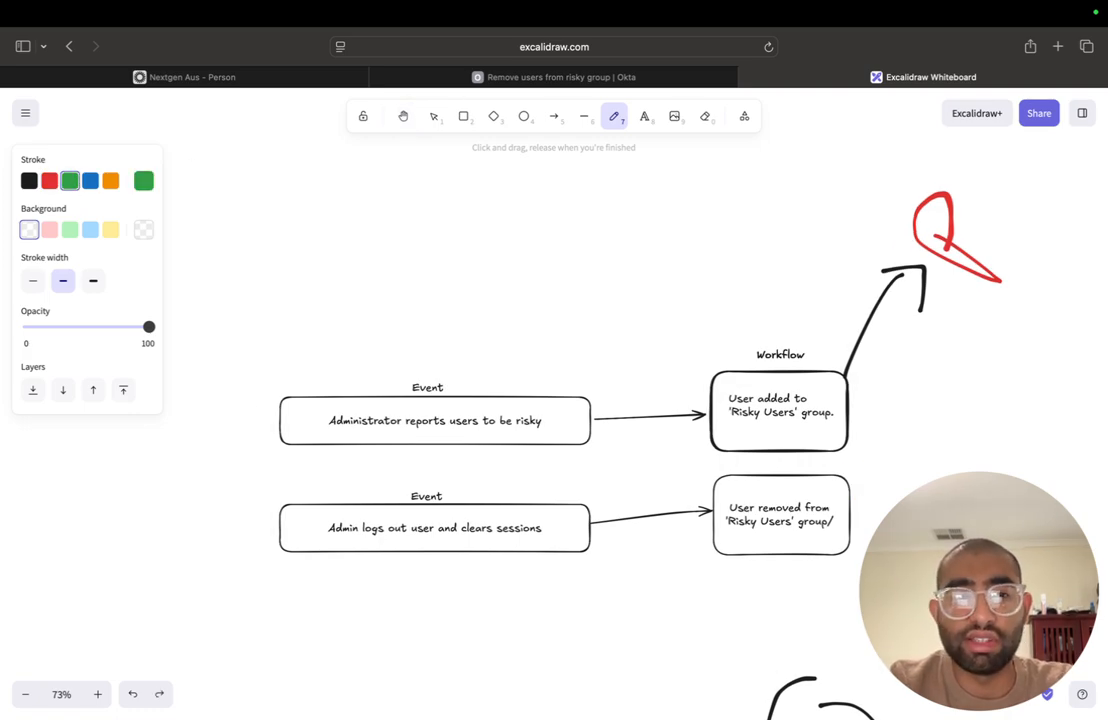
- Draw a black freehand arrow from the "User removed from 'Risky Users' group" box to a matching green looped symbol
left_click(29, 181)
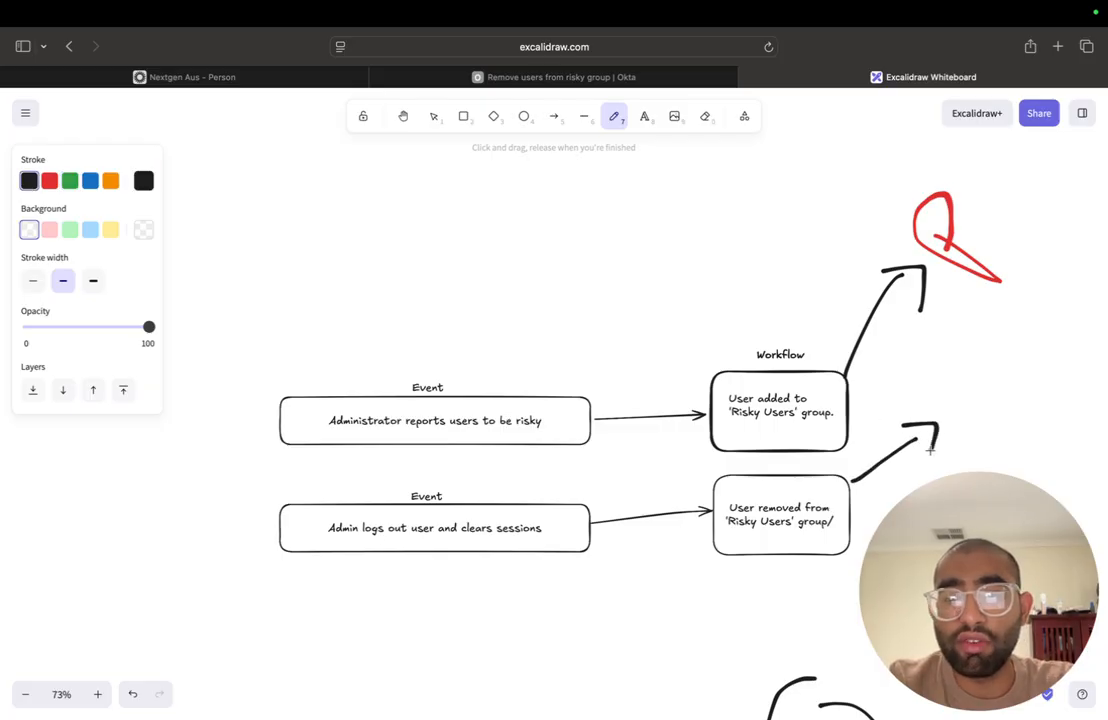
left_click(70, 182)
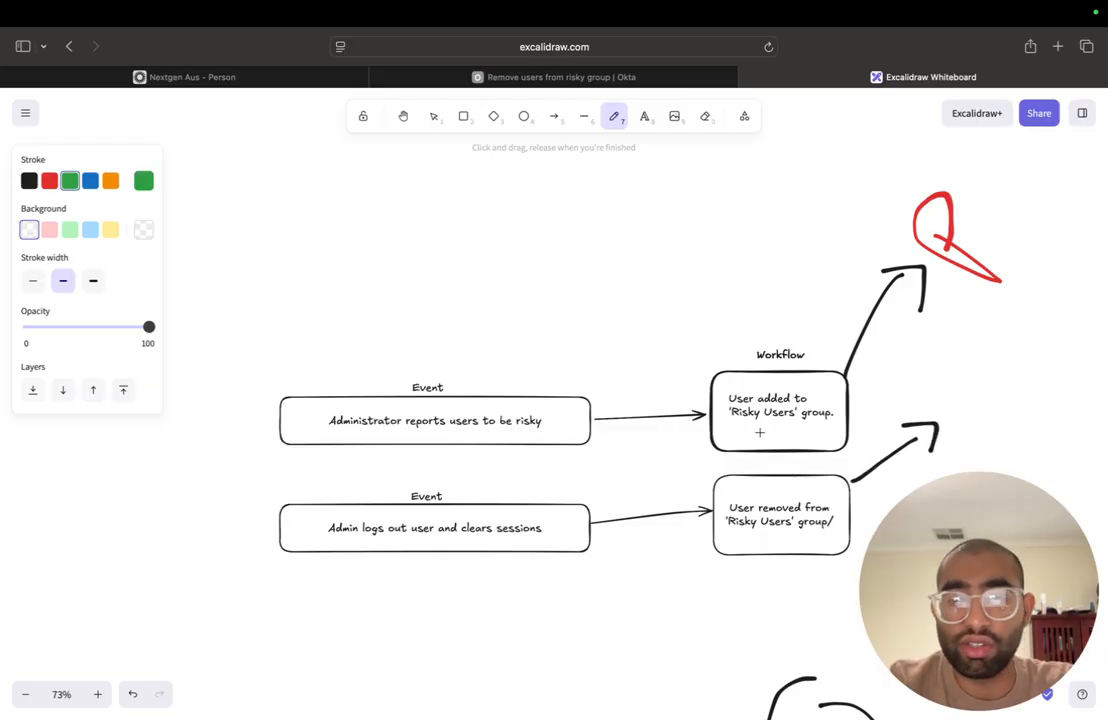
mouse_move(954, 391)
left_mouse_down()
mouse_move(994, 420)
mouse_move(950, 385)
left_mouse_up()
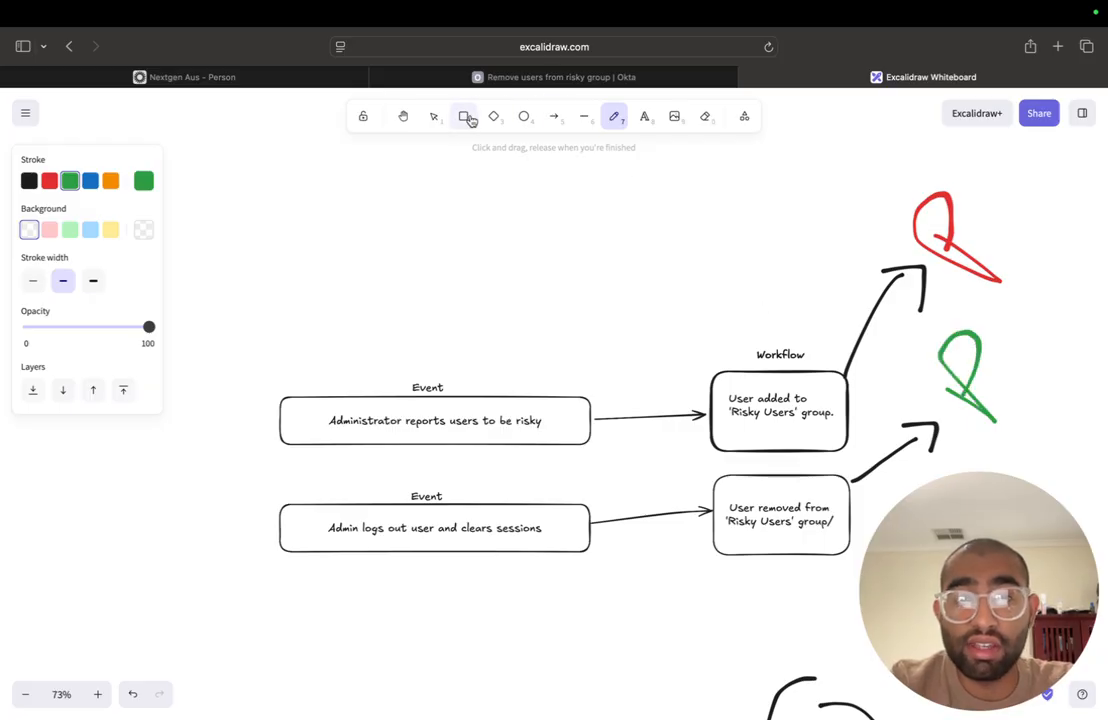
left_click(434, 119)
scroll(472, 320, "down", 10)
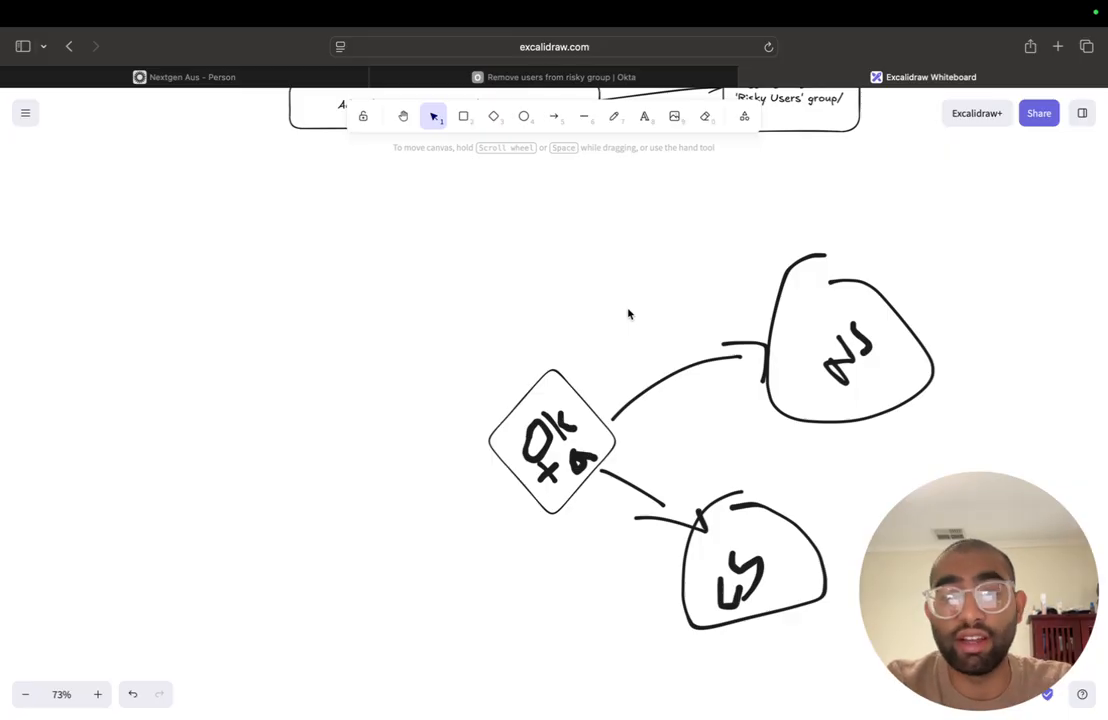
scroll(628, 314, "up", 5)
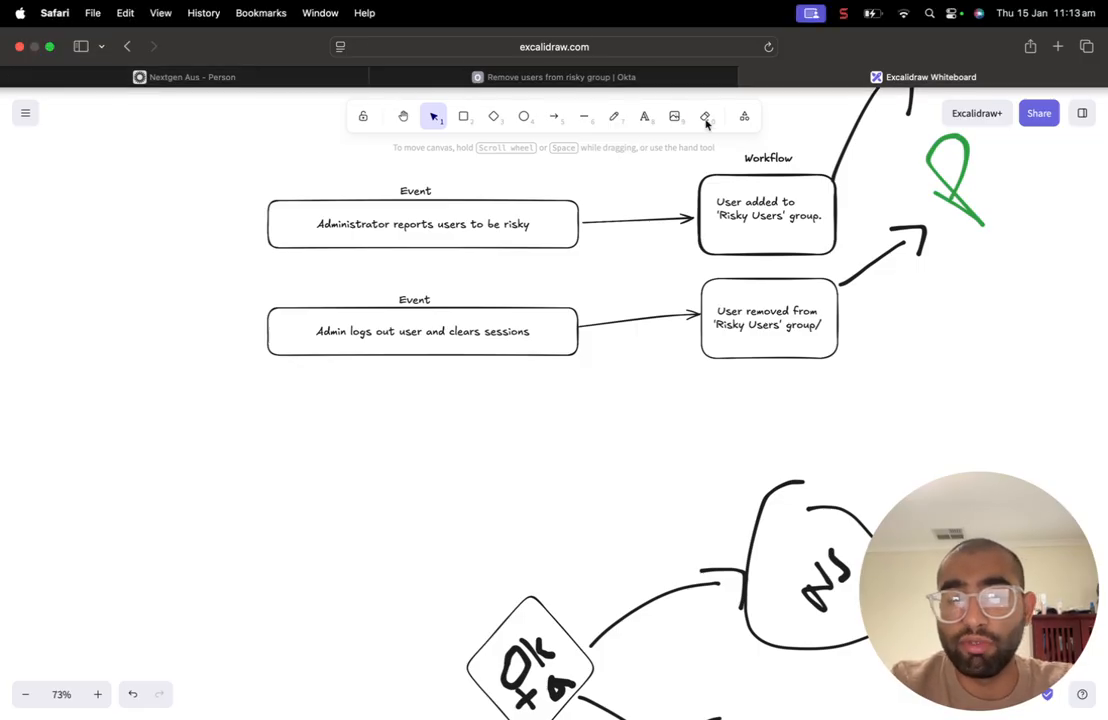
left_click_drag(950, 594, 936, 536)
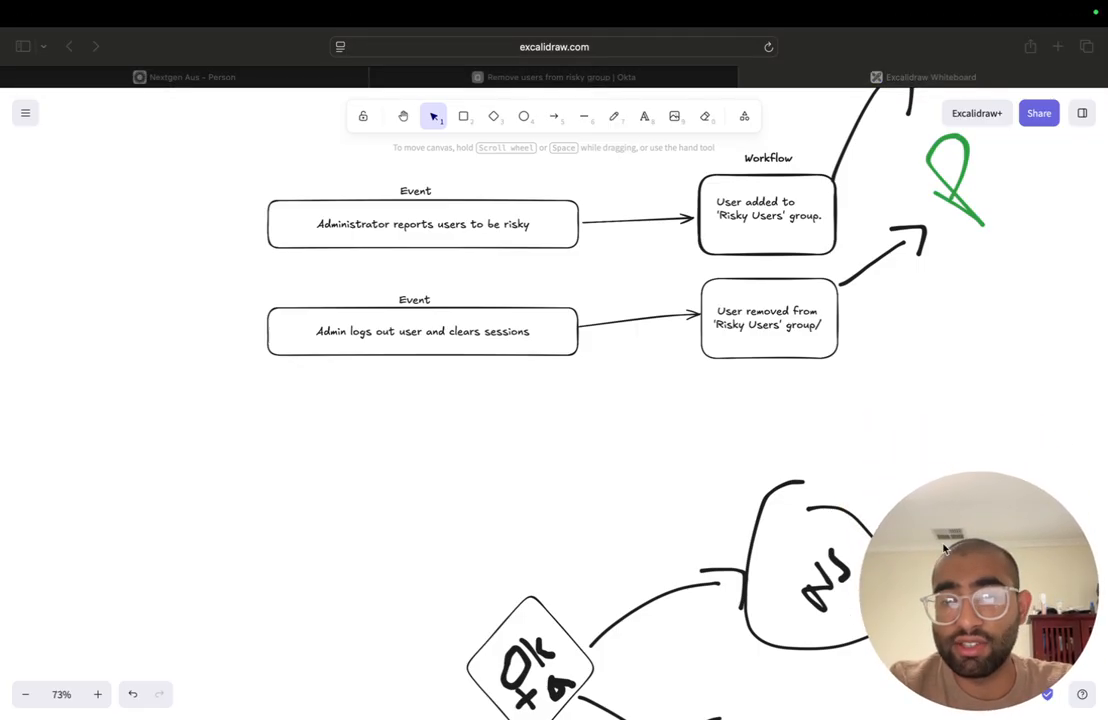
left_click(321, 485)
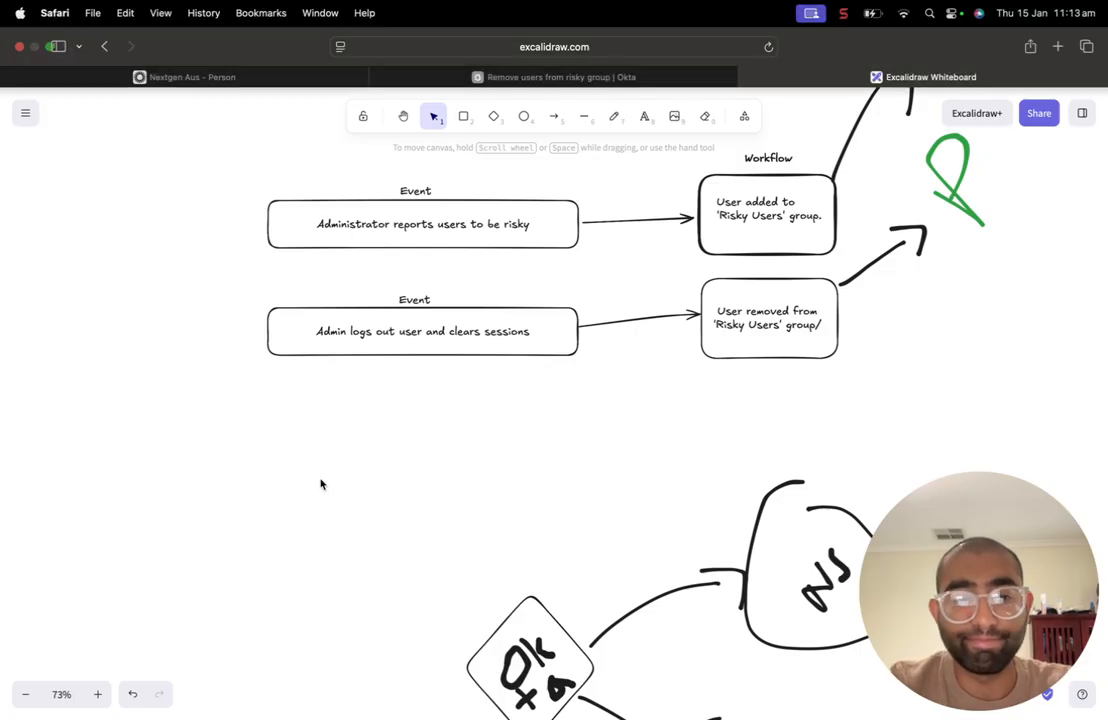